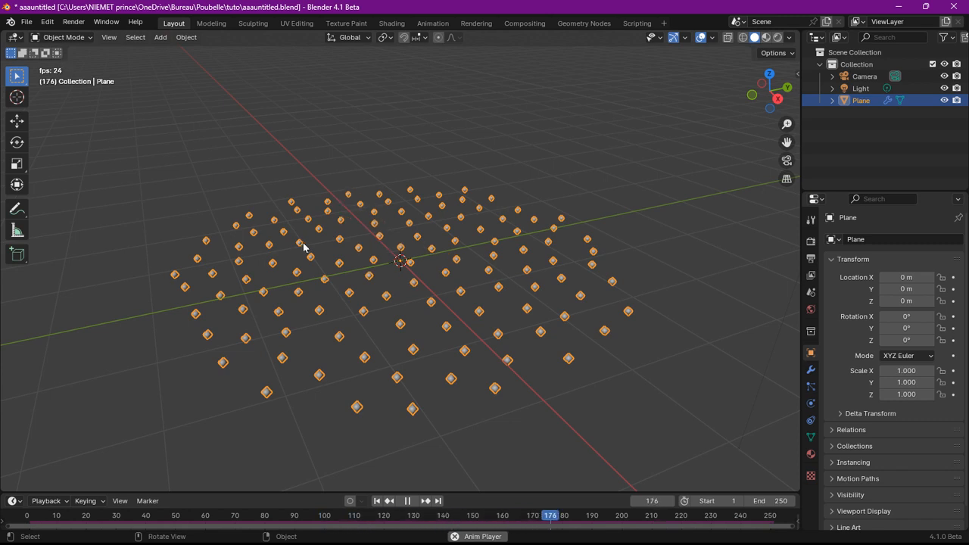
Replay the finished point simulation from the first frame, pausing at intervals to examine how the points move apart
key("space")
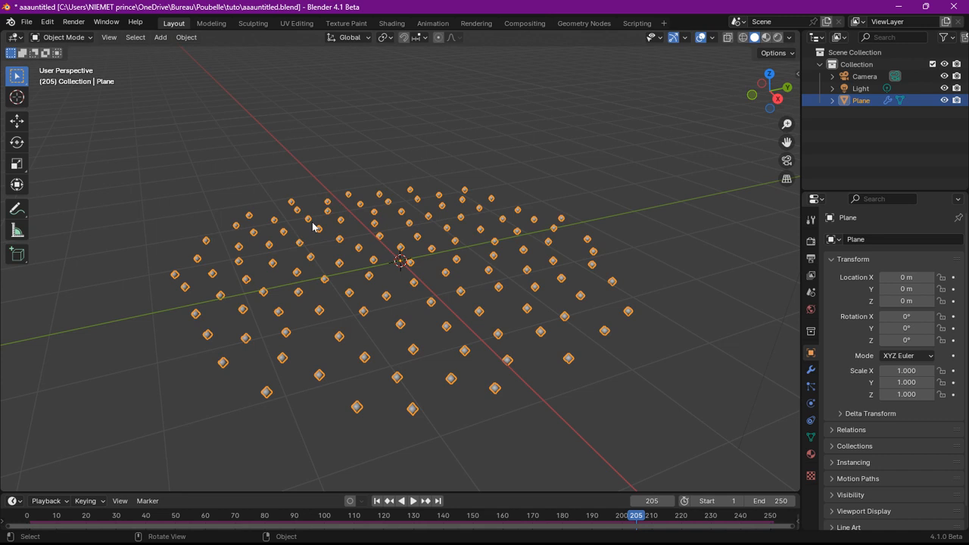
left_click(376, 501)
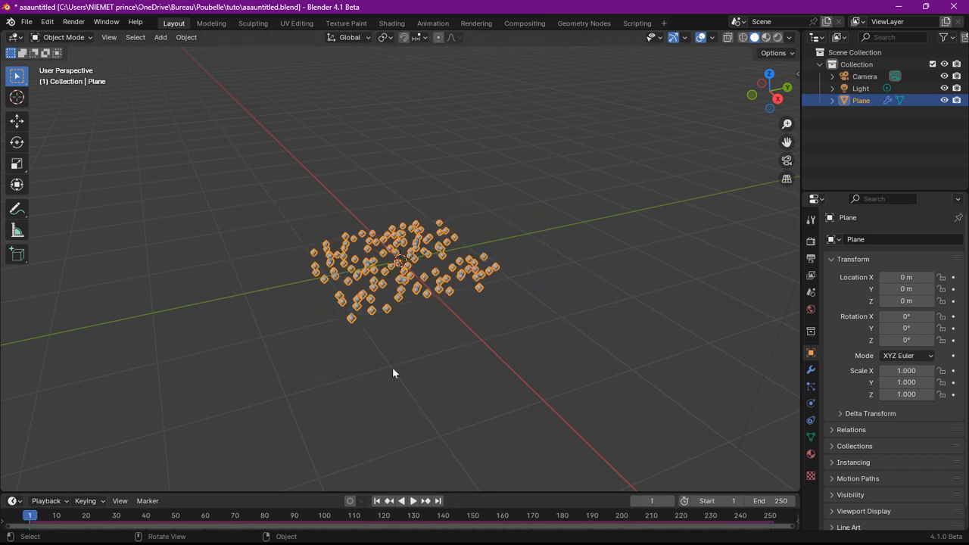
mouse_move(392, 367)
middle_mouse_down()
mouse_move(401, 362)
mouse_move(344, 362)
mouse_move(402, 363)
middle_mouse_up()
key("space")
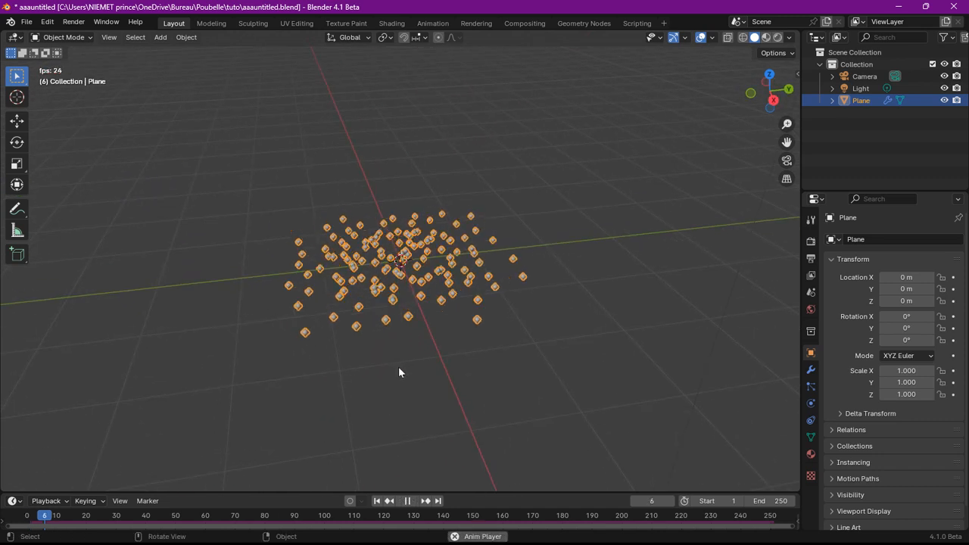
key("space")
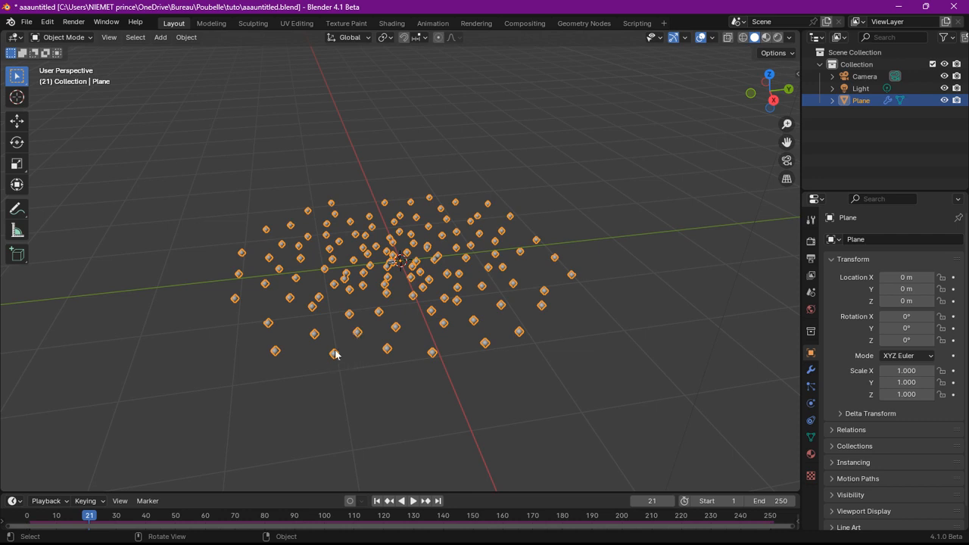
key("space")
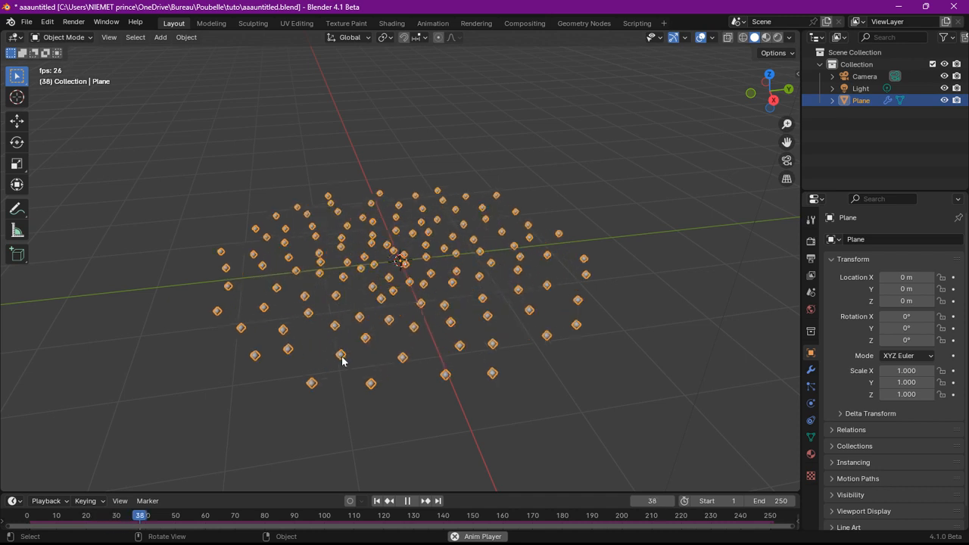
key("space")
key("space")
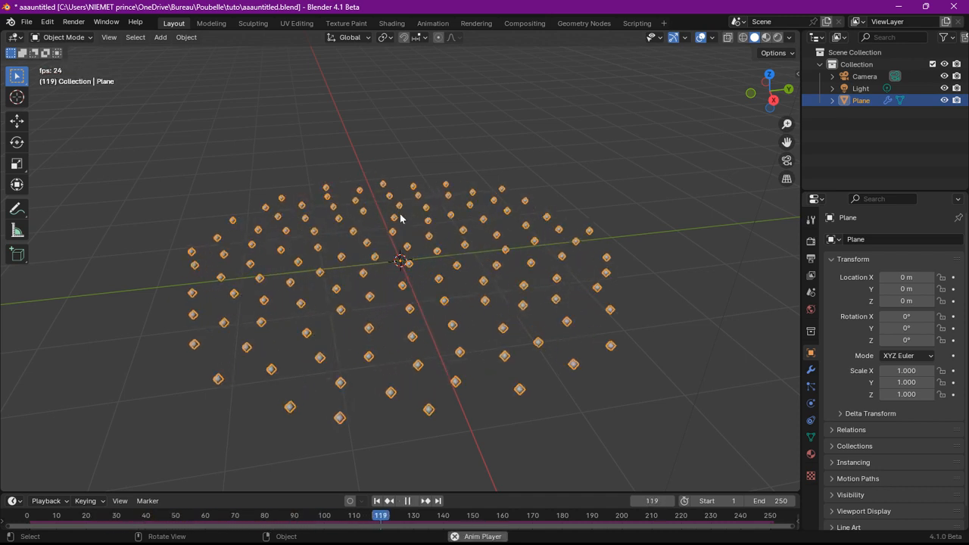
key("space")
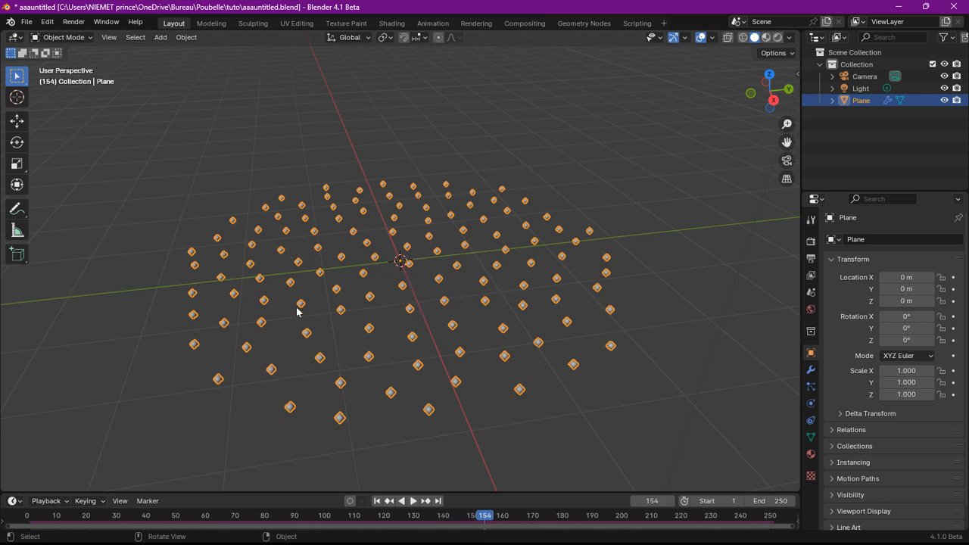
key("space")
key("space")
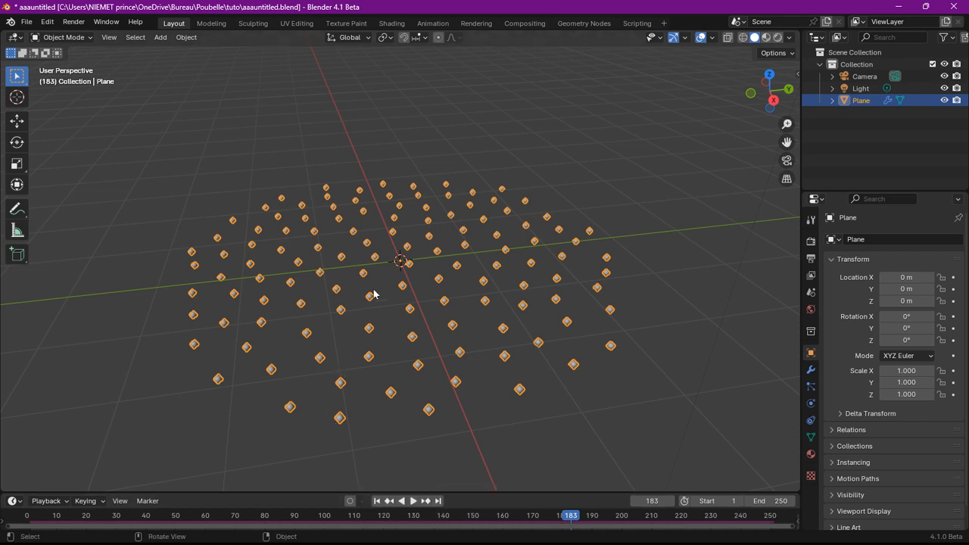
Examine the Index of Nearest node in the finished node tree and replay the point simulation from frame 1
scroll(374, 294, "down", 3)
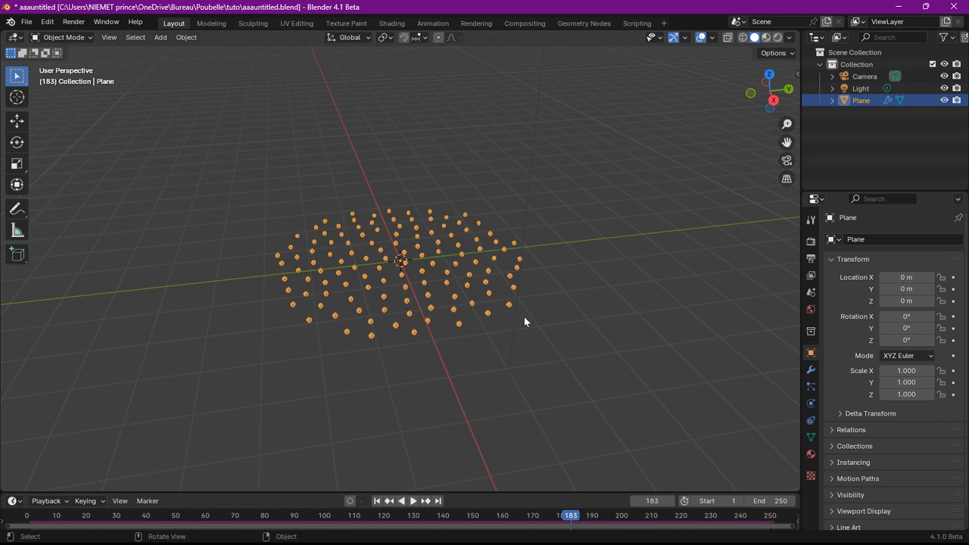
left_click(378, 501)
key("space")
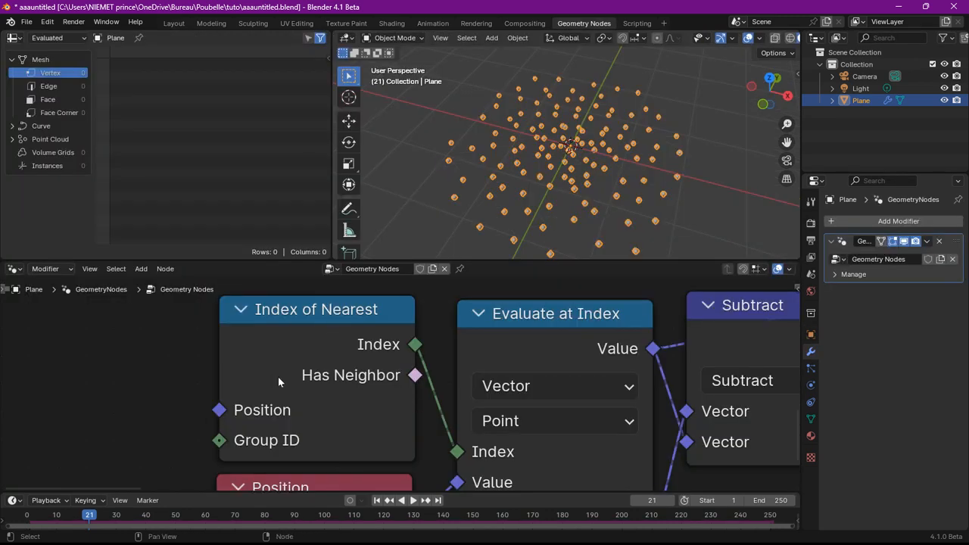
mouse_move(283, 358)
left_mouse_down()
mouse_move(319, 347)
mouse_move(290, 365)
mouse_move(271, 358)
mouse_move(276, 367)
left_mouse_up()
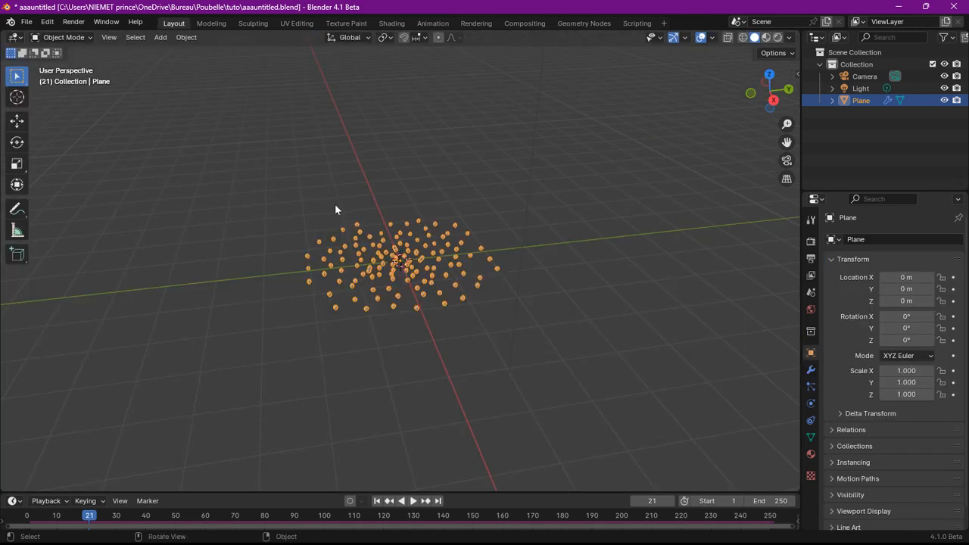
scroll(374, 308, "up", 4)
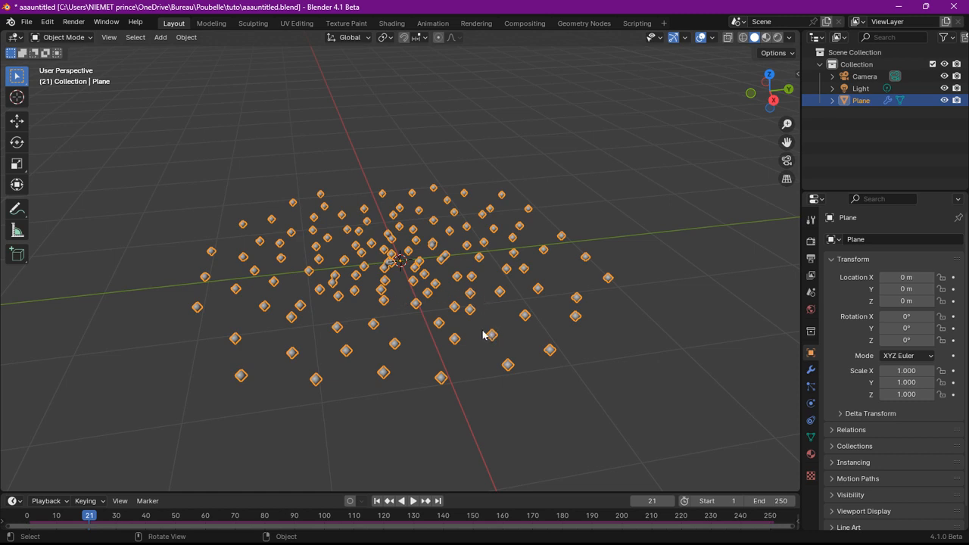
left_click(377, 500)
key("space")
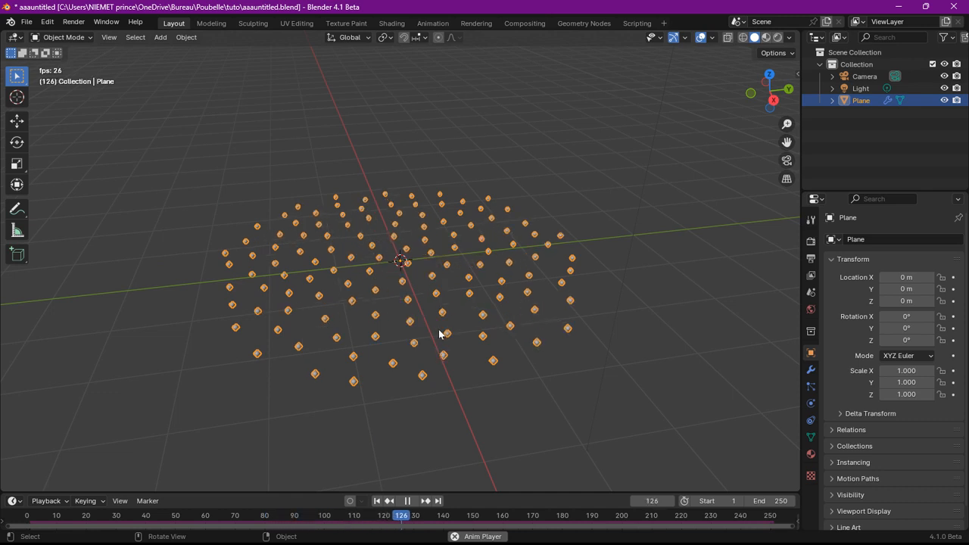
key("space")
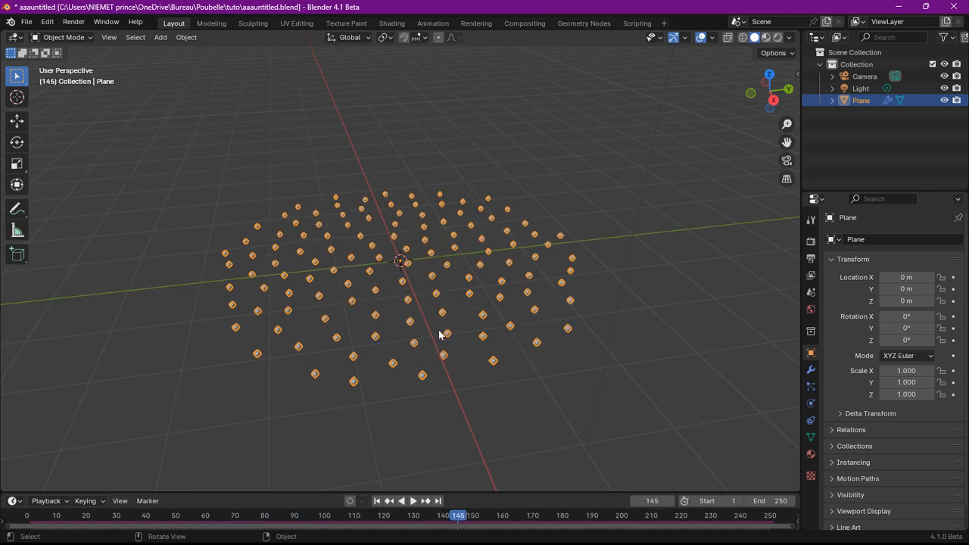
left_click(378, 501)
key("space")
key("space")
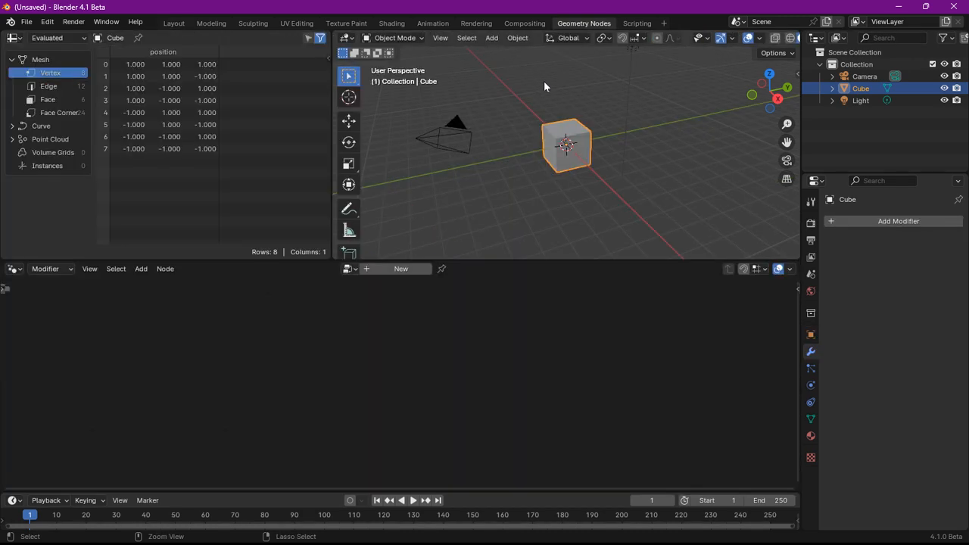
Create a new geometry node tree on the default cube, move Group Output farther away and delete the Group Input node
left_click(404, 269)
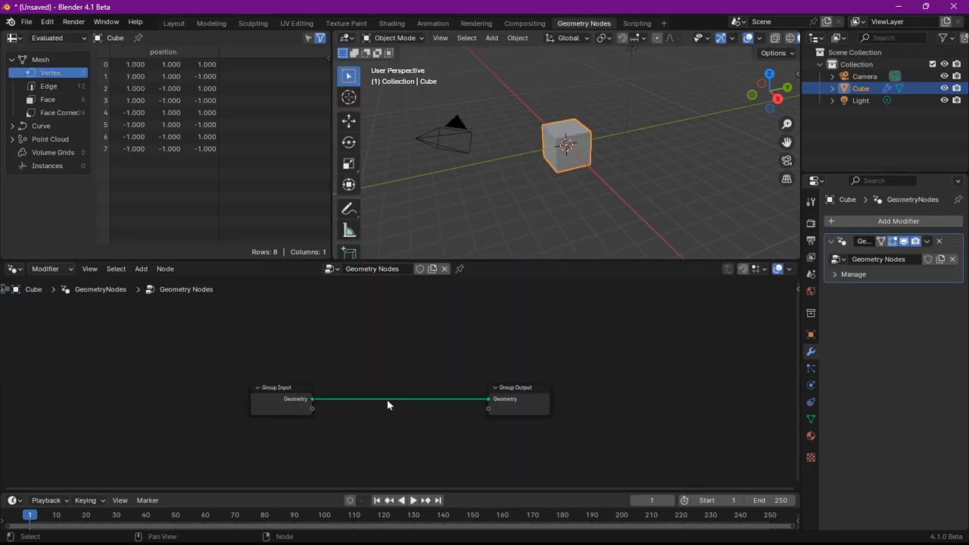
middle_click_drag(477, 444, 421, 416)
left_click_drag(459, 383, 626, 371)
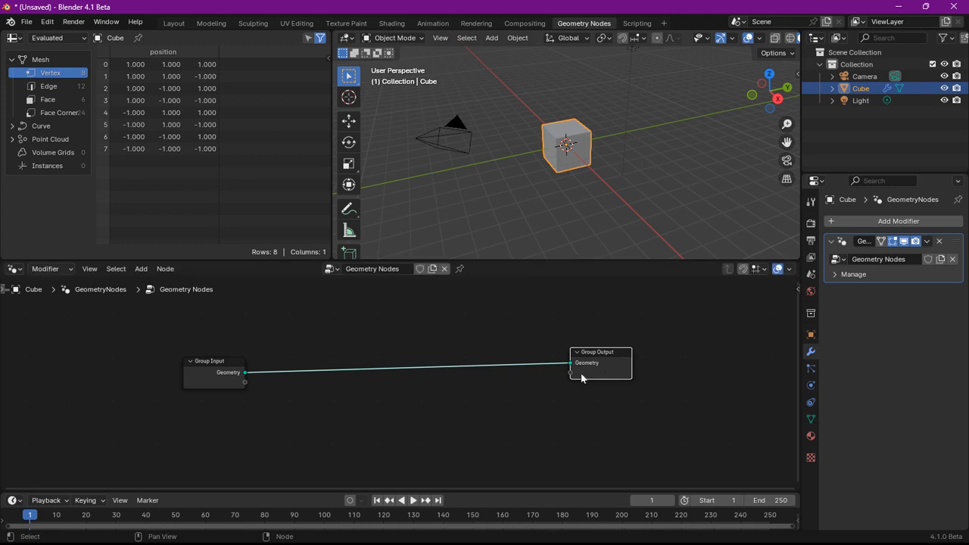
left_click(203, 382)
key("x")
Add a Grid node with its Mesh output linked to the Group Output's Geometry input
left_click_drag(570, 364, 356, 372)
type("gr")
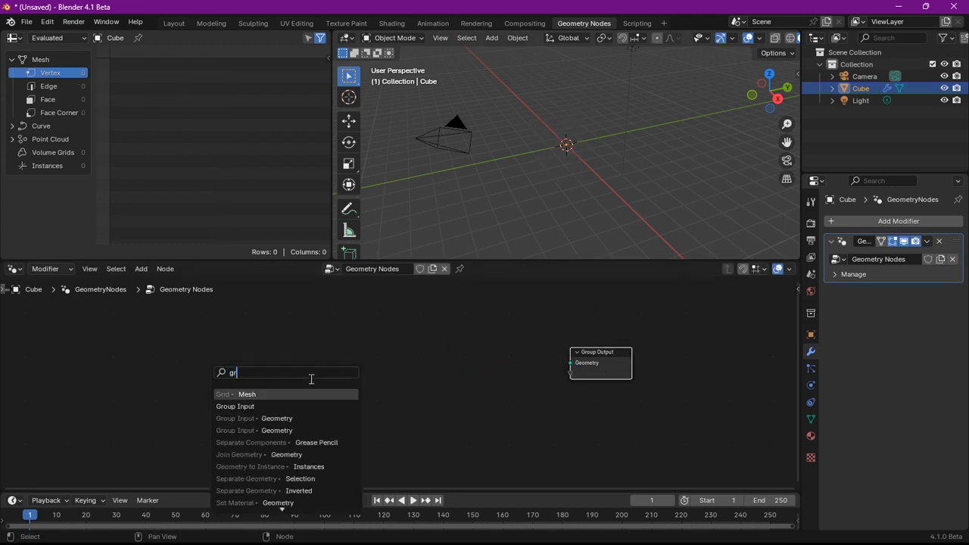
left_click(263, 393)
left_click(176, 380)
Insert a Distribute Points on Faces node between the Grid and Group Output nodes
right_click(281, 345)
mouse_move(282, 340)
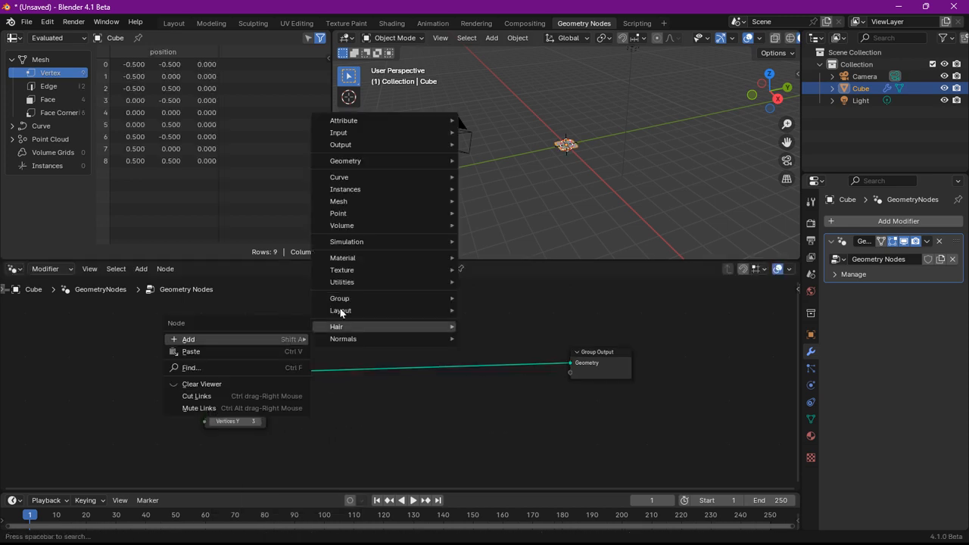
mouse_move(340, 214)
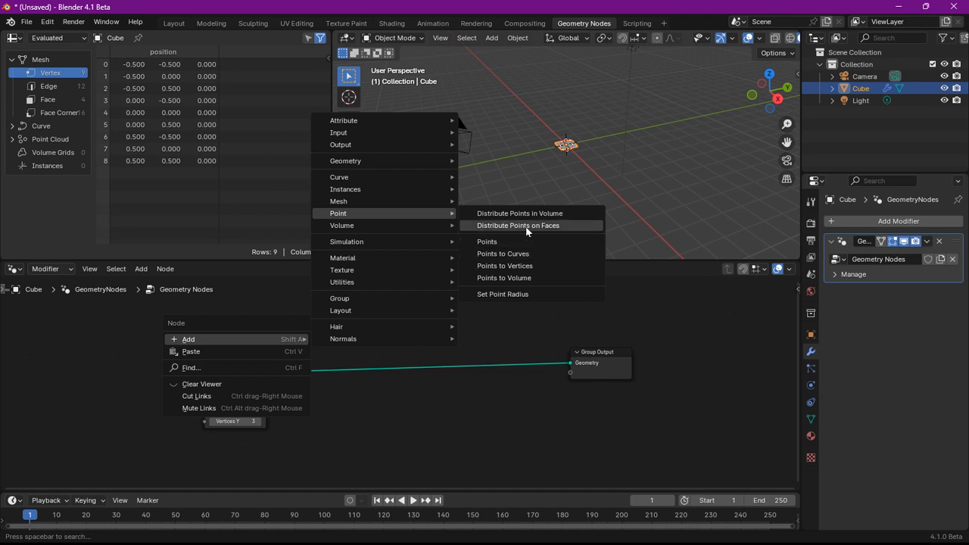
left_click(505, 227)
left_click(311, 381)
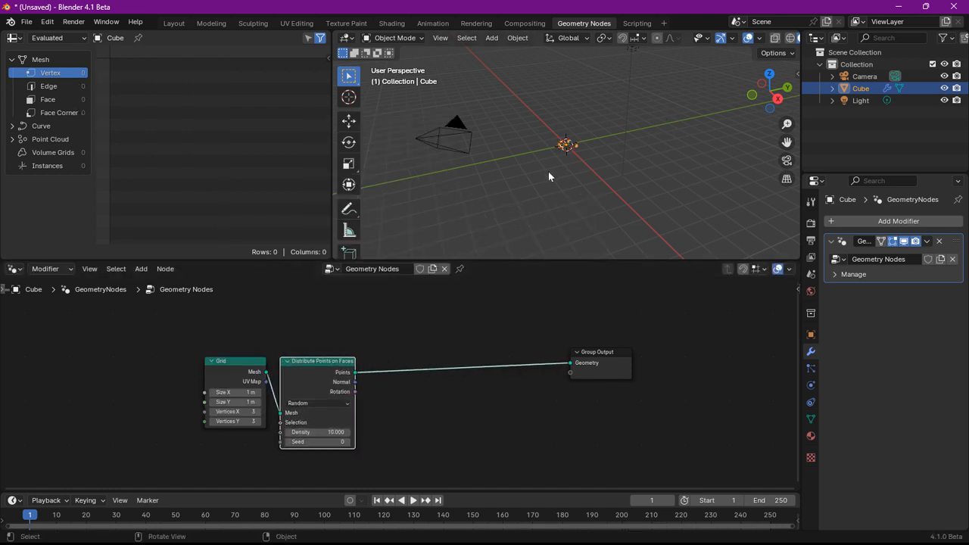
scroll(549, 174, "up", 9)
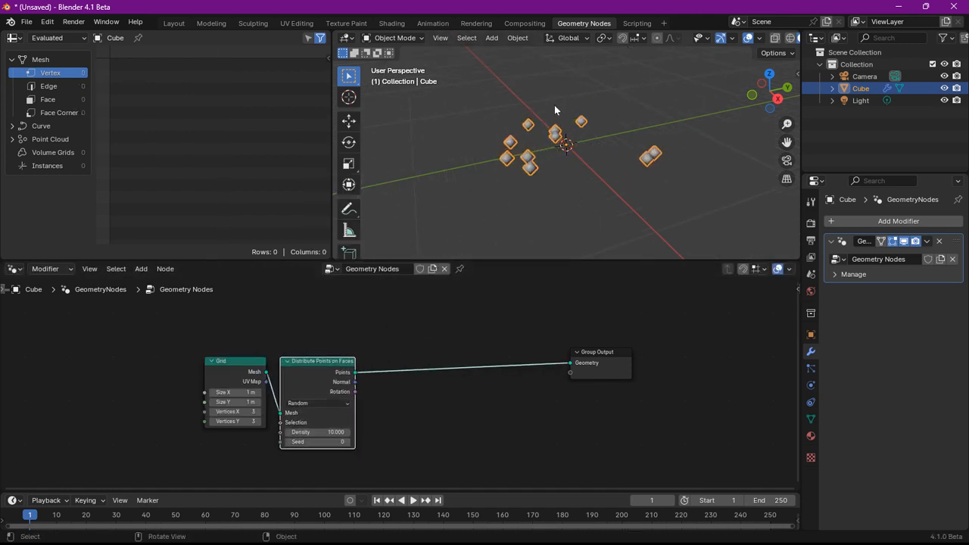
Insert a Simulation Zone between Distribute Points on Faces and Group Output, feed the Points into its Geometry input, and widen the zone
scroll(416, 388, "down", 3)
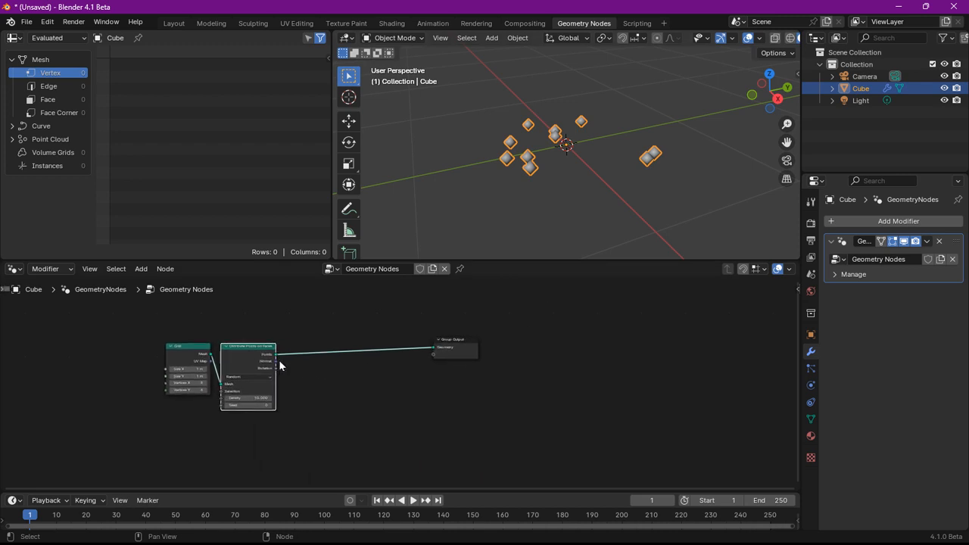
scroll(397, 384, "up", 3)
left_click_drag(478, 337, 608, 342)
middle_click_drag(325, 350, 306, 390)
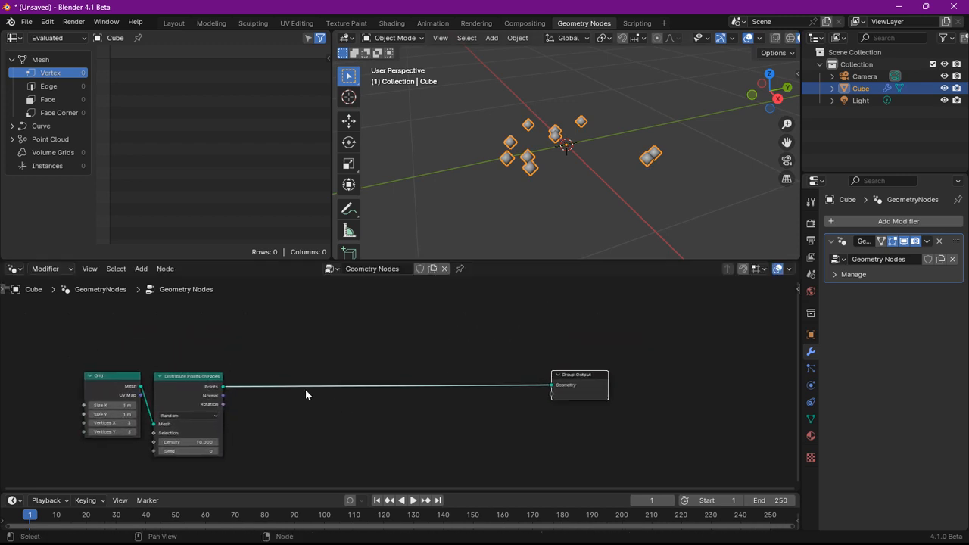
right_click(278, 377)
mouse_move(280, 377)
mouse_move(334, 281)
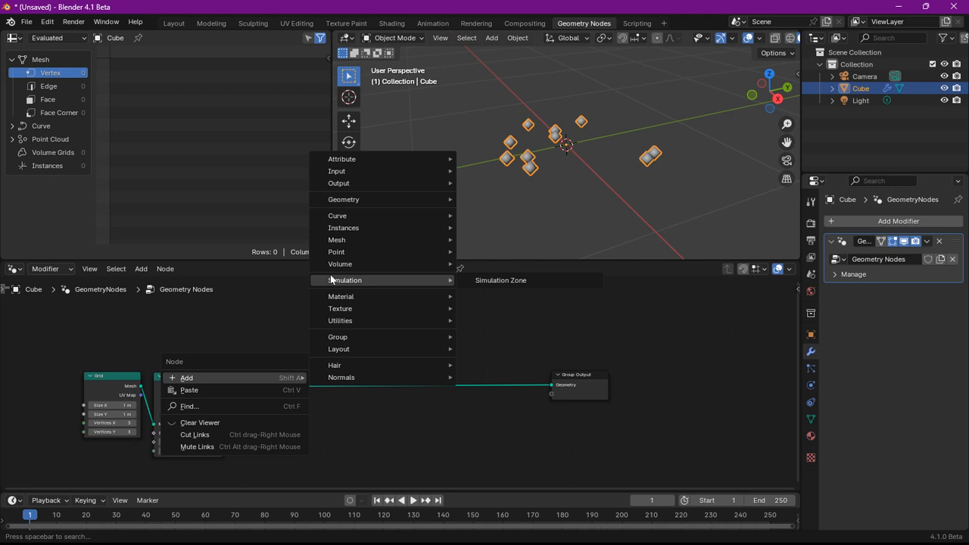
left_click(489, 283)
left_click(308, 374)
left_click_drag(223, 387, 246, 410)
left_click_drag(419, 387, 518, 386)
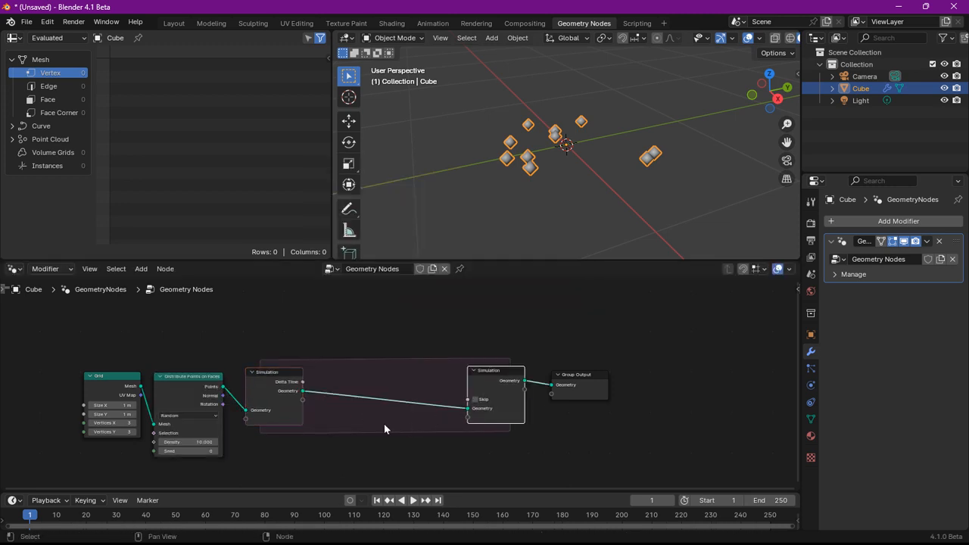
Add an Index of Nearest node below the Distribute Points on Faces node
middle_click_drag(416, 441, 474, 398)
scroll(393, 387, "down", 3)
scroll(470, 415, "up", 2)
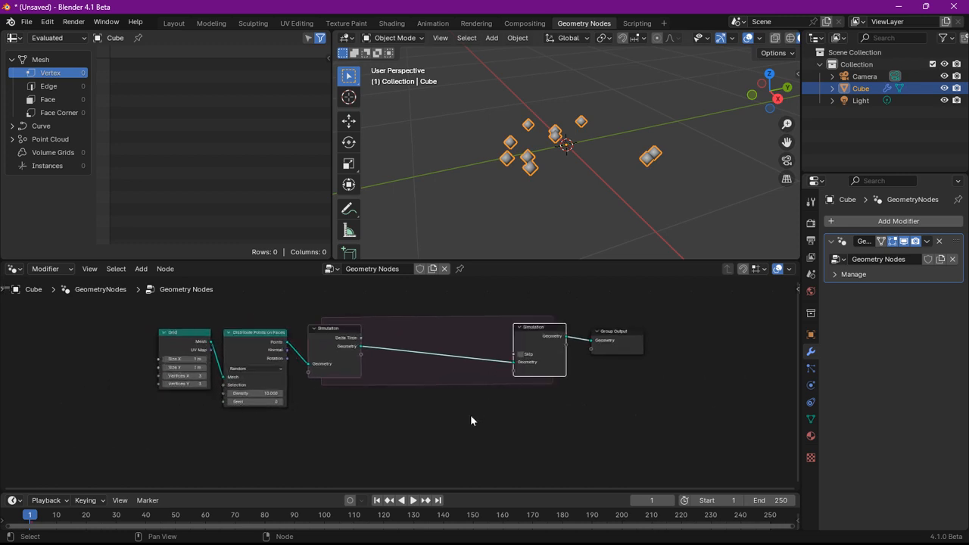
right_click(242, 429)
mouse_move(246, 427)
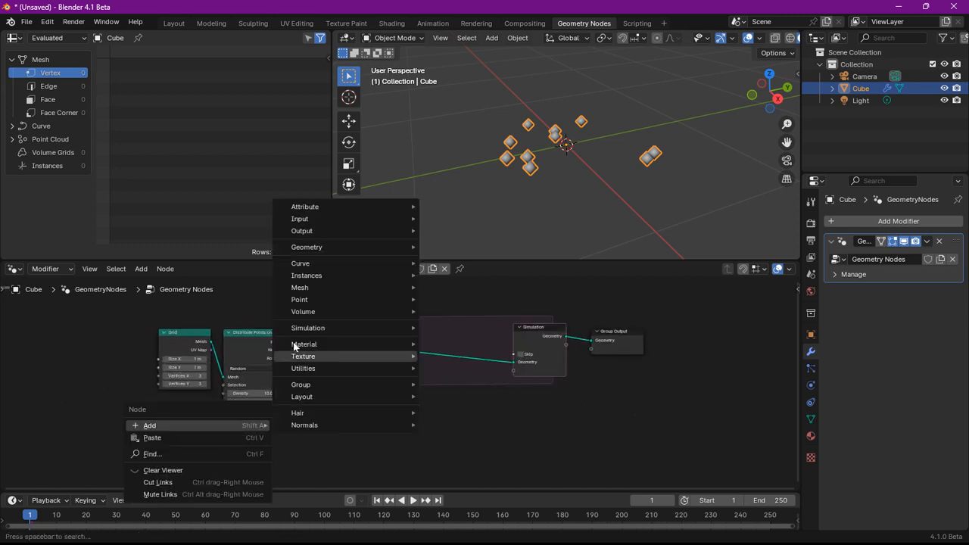
mouse_move(341, 247)
mouse_move(446, 259)
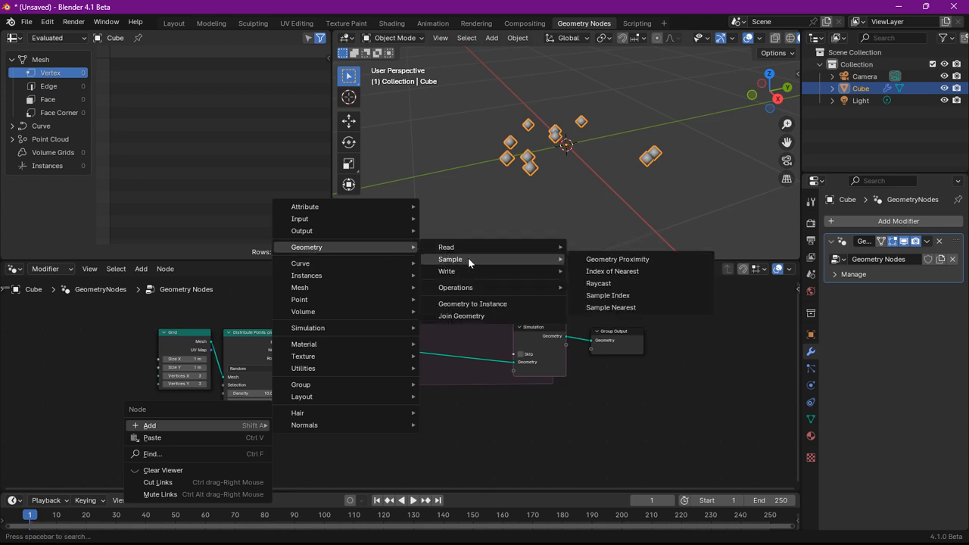
left_click(627, 275)
left_click(331, 437)
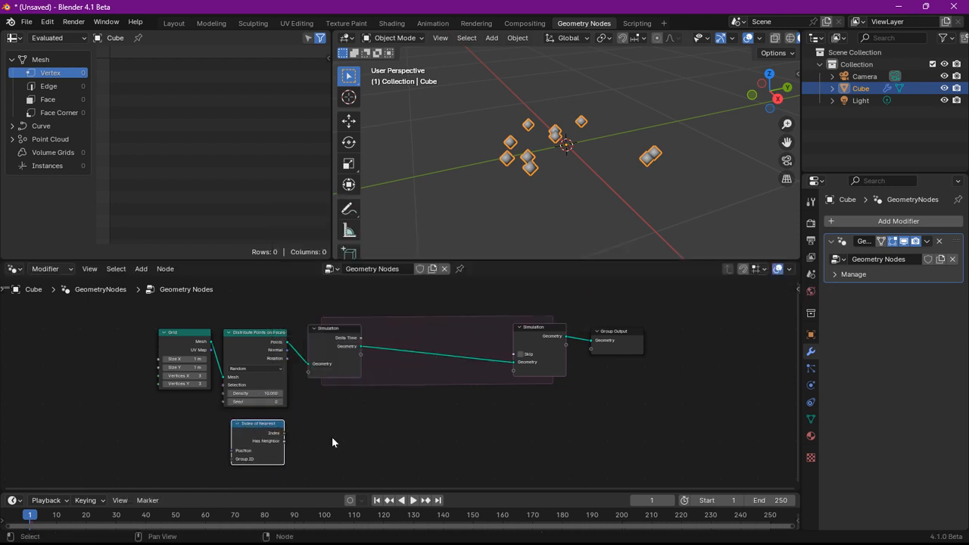
scroll(234, 447, "up", 4)
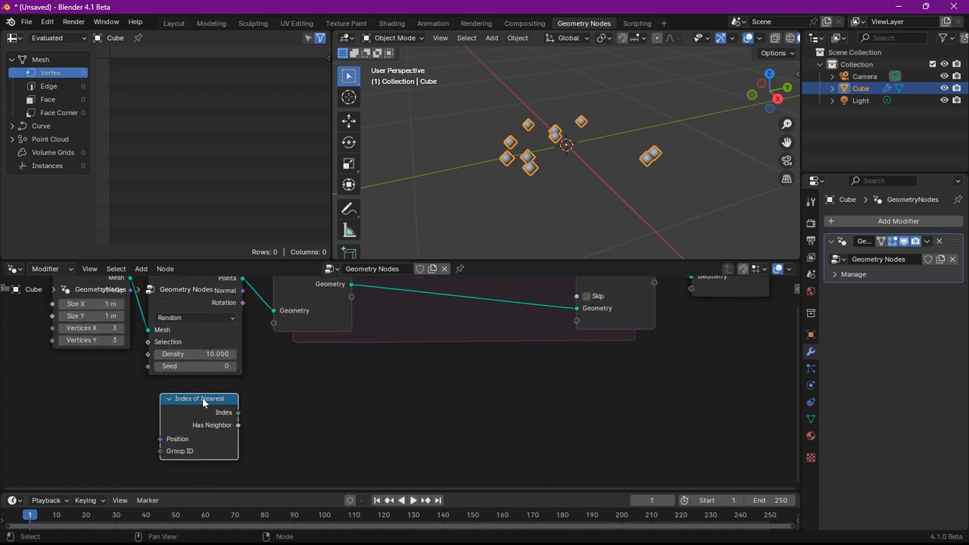
Annotate the points in top view with a curve joining two neighbours, branching into one pair of diverging arrows and one pair of converging arrows
left_click(770, 73)
left_click(348, 209)
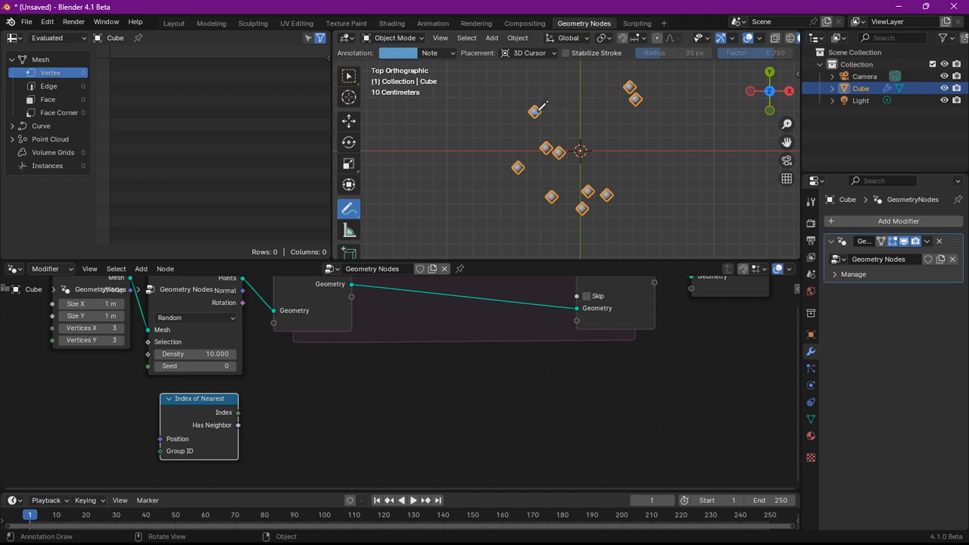
mouse_move(535, 112)
left_mouse_down()
mouse_move(567, 123)
mouse_move(623, 91)
mouse_move(592, 135)
mouse_move(601, 139)
left_mouse_up()
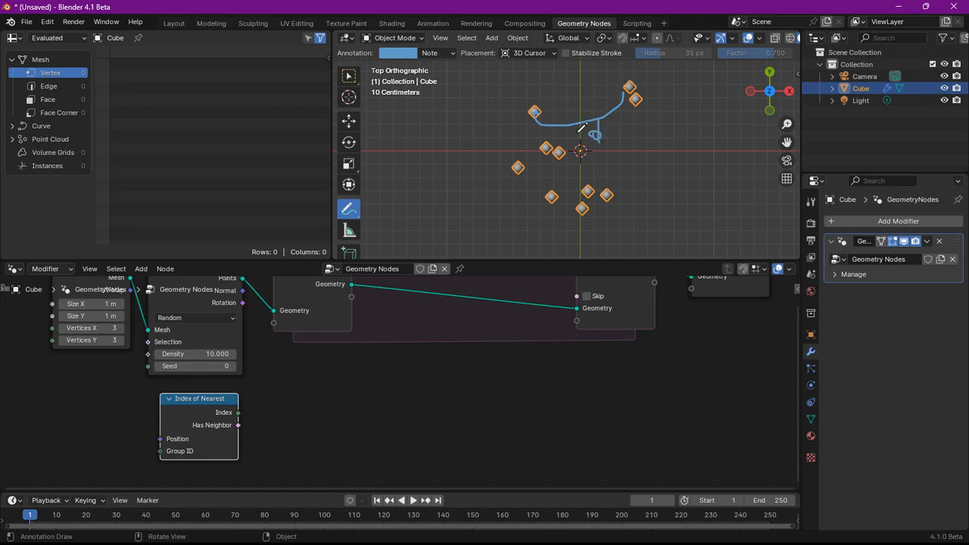
left_click_drag(606, 137, 634, 119)
mouse_move(668, 119)
left_mouse_down()
mouse_move(683, 122)
mouse_move(639, 123)
mouse_move(650, 130)
left_mouse_up()
left_click_drag(613, 136, 645, 149)
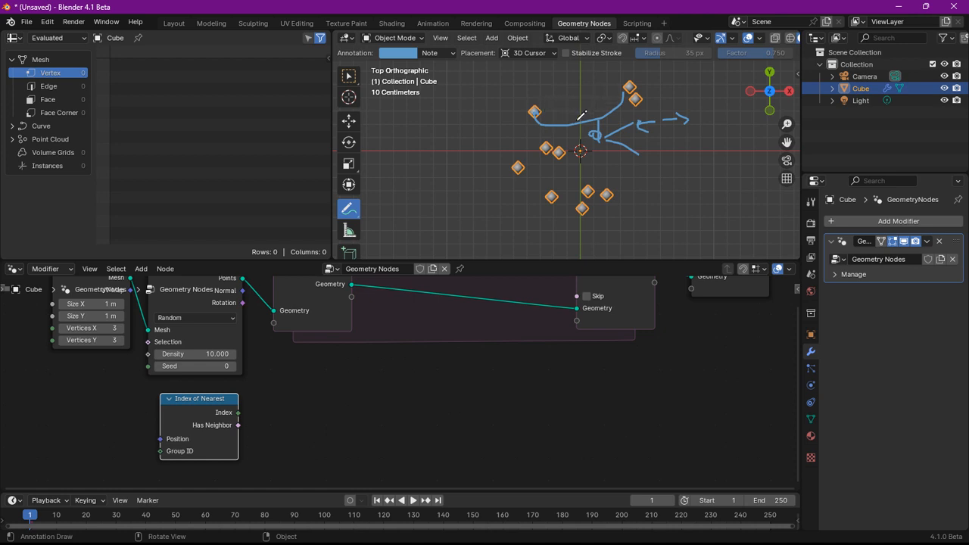
mouse_move(643, 152)
left_mouse_down()
mouse_move(684, 149)
mouse_move(675, 151)
left_mouse_up()
left_click_drag(675, 150, 685, 155)
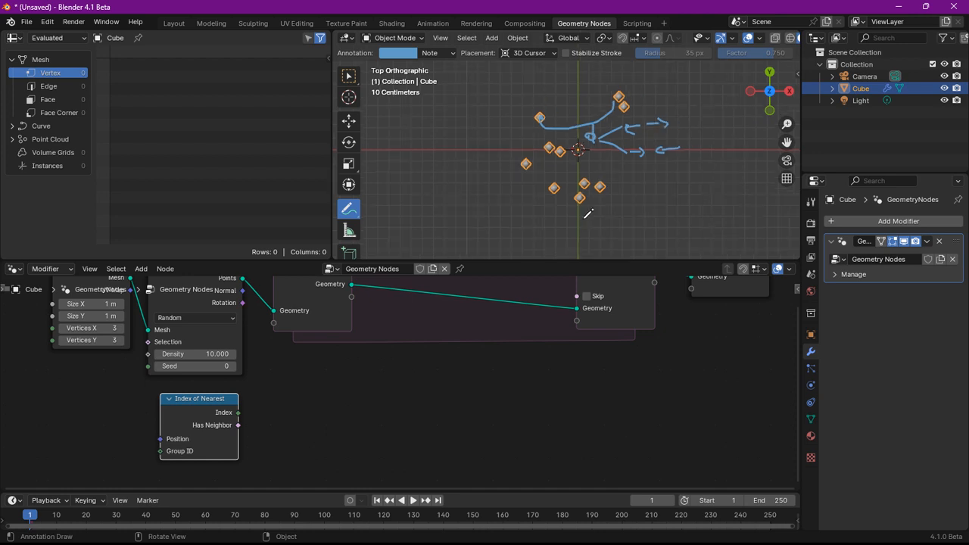
Annotate the two joined points as P1 and P2, write P2 → P1 above P1 → P2, and link them with an arrow and minus sign
scroll(587, 216, "down", 1)
middle_click_drag(610, 207, 525, 202, "shift")
scroll(527, 202, "up", 1)
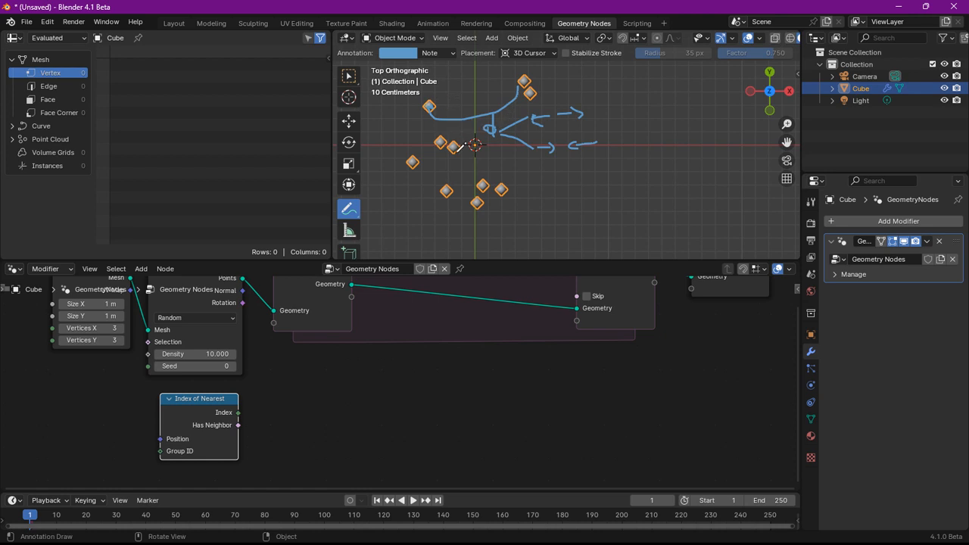
middle_click_drag(528, 175, 568, 168, "shift")
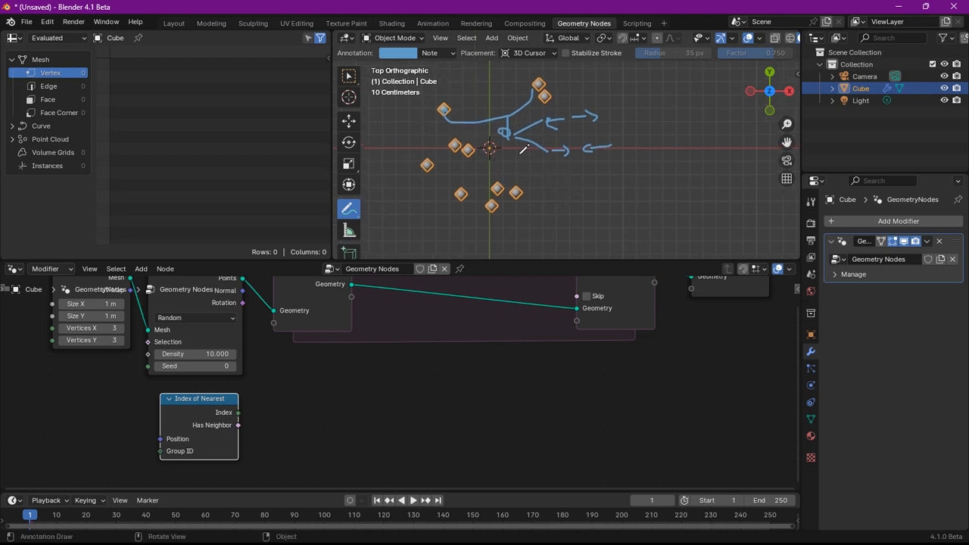
left_click_drag(434, 88, 442, 102)
mouse_move(504, 83)
left_mouse_down()
mouse_move(511, 73)
mouse_move(522, 91)
left_mouse_up()
mouse_move(548, 162)
left_mouse_down()
mouse_move(541, 157)
mouse_move(561, 168)
mouse_move(551, 180)
mouse_move(597, 161)
mouse_move(618, 182)
left_mouse_up()
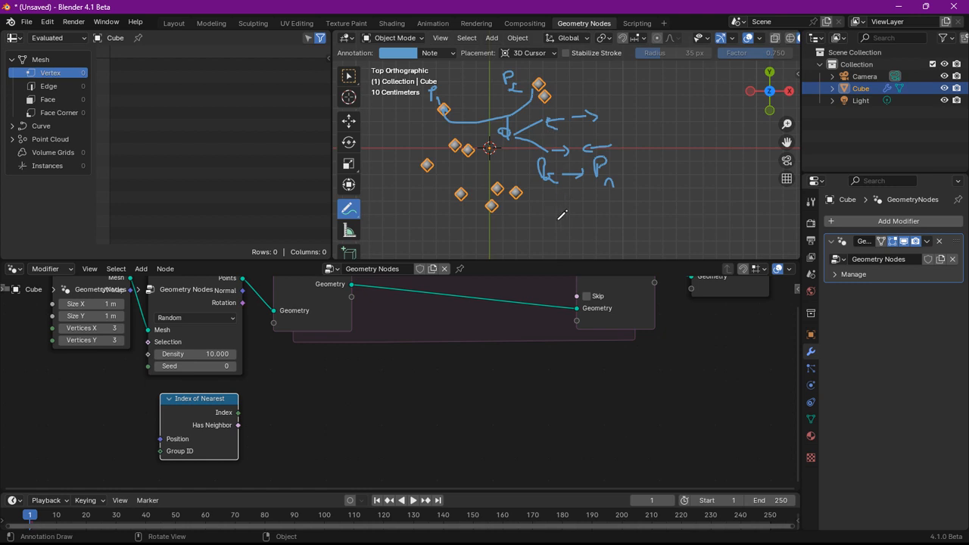
mouse_move(533, 200)
left_mouse_down()
mouse_move(550, 227)
mouse_move(581, 221)
mouse_move(598, 202)
mouse_move(615, 227)
left_mouse_up()
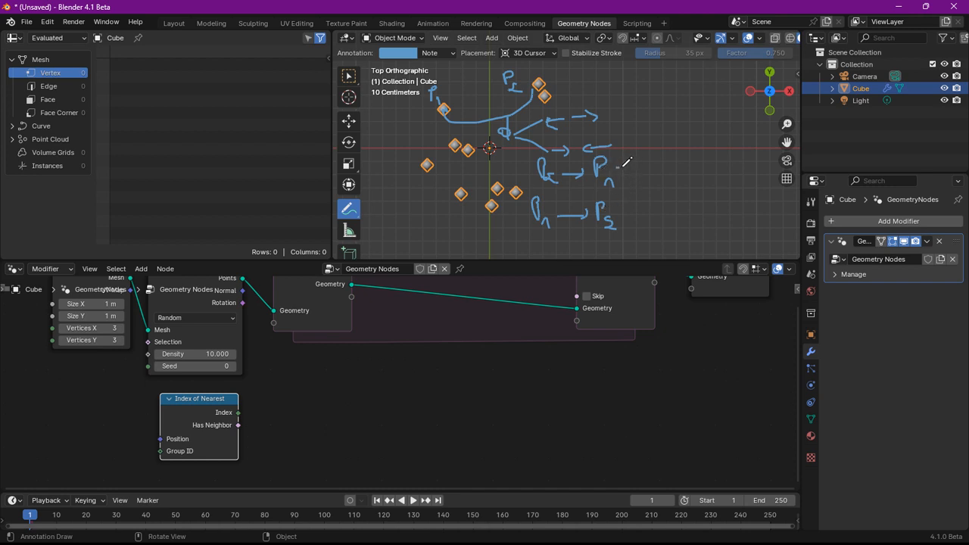
mouse_move(617, 168)
left_mouse_down()
mouse_move(631, 207)
mouse_move(623, 215)
left_mouse_up()
scroll(465, 359, "down", 2)
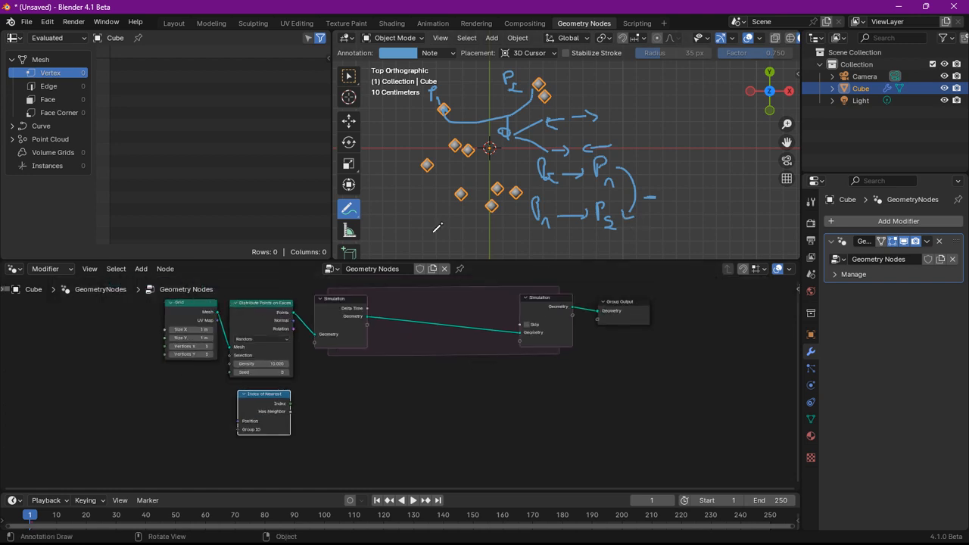
left_click(349, 76)
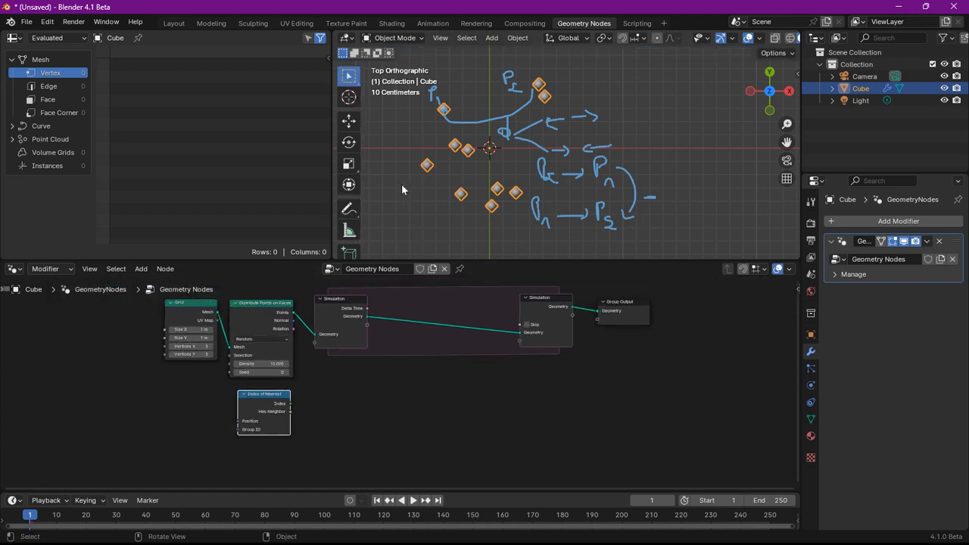
scroll(509, 189, "up", 1)
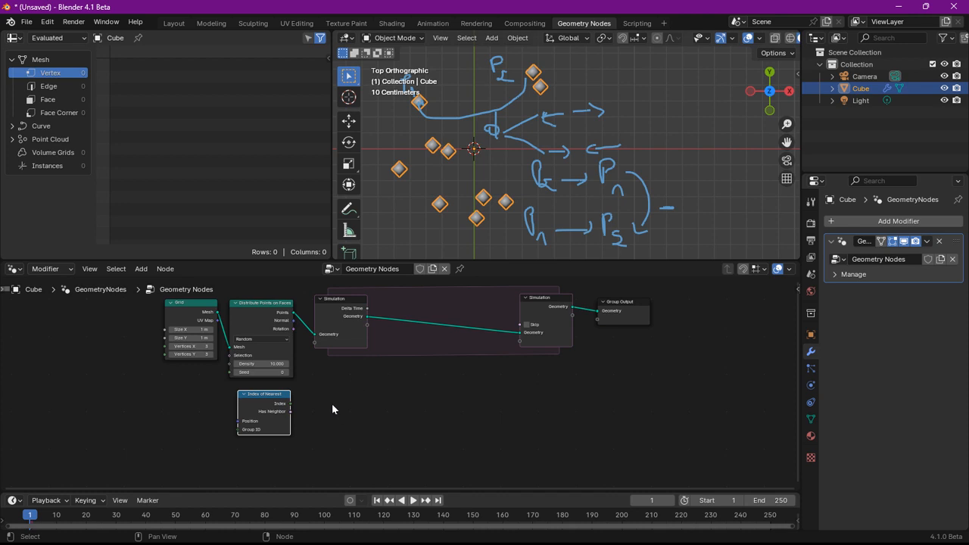
Add a Position node and place it just below the Simulation input node
right_click(334, 359)
mouse_move(424, 182)
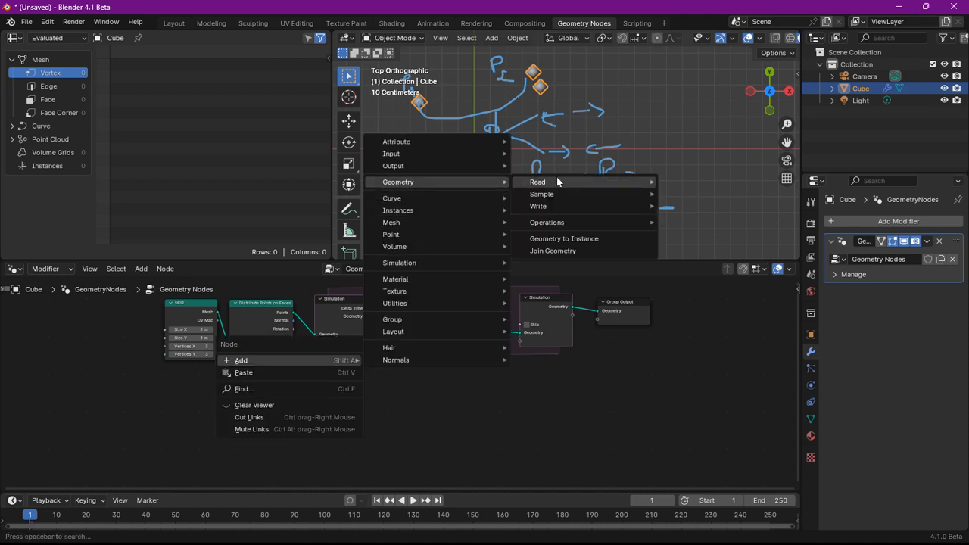
mouse_move(556, 182)
left_click(685, 230)
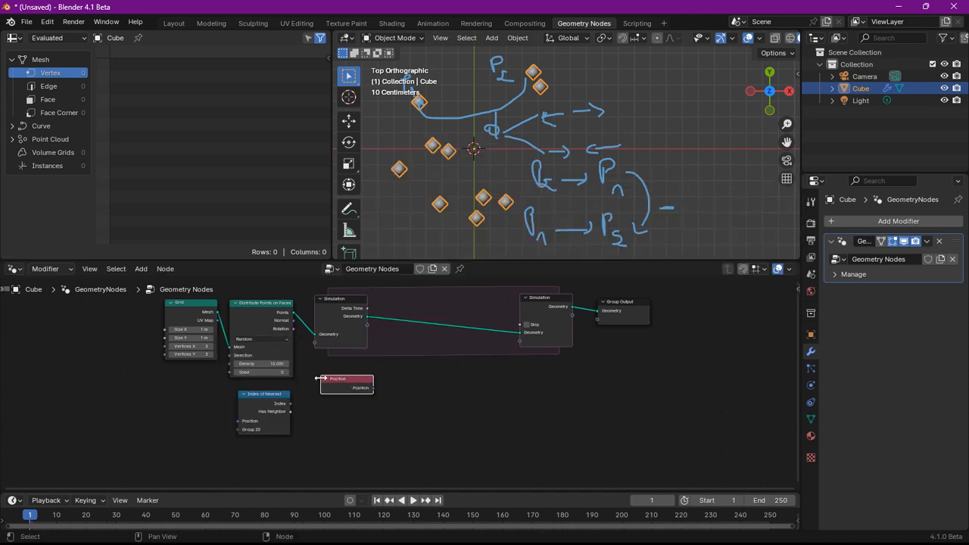
left_click(340, 359)
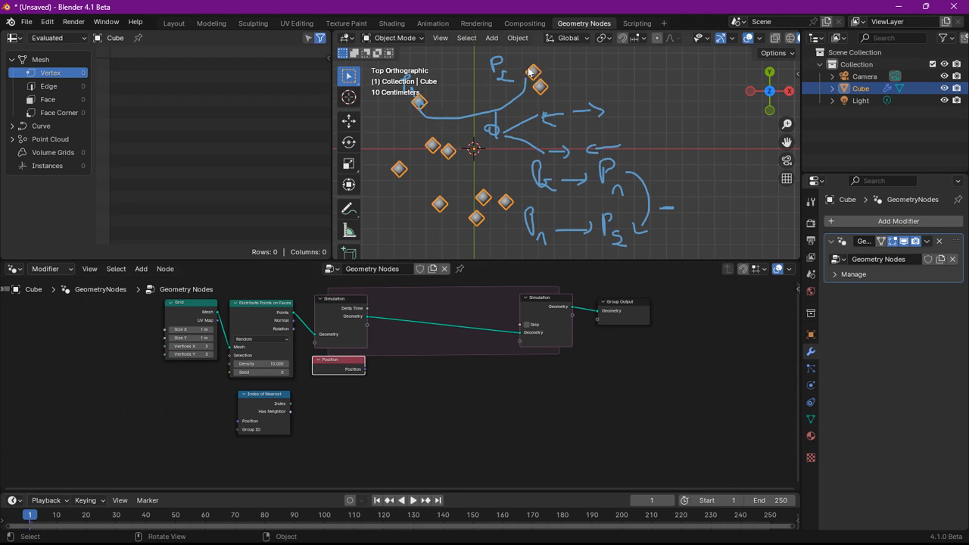
scroll(341, 430, "up", 2)
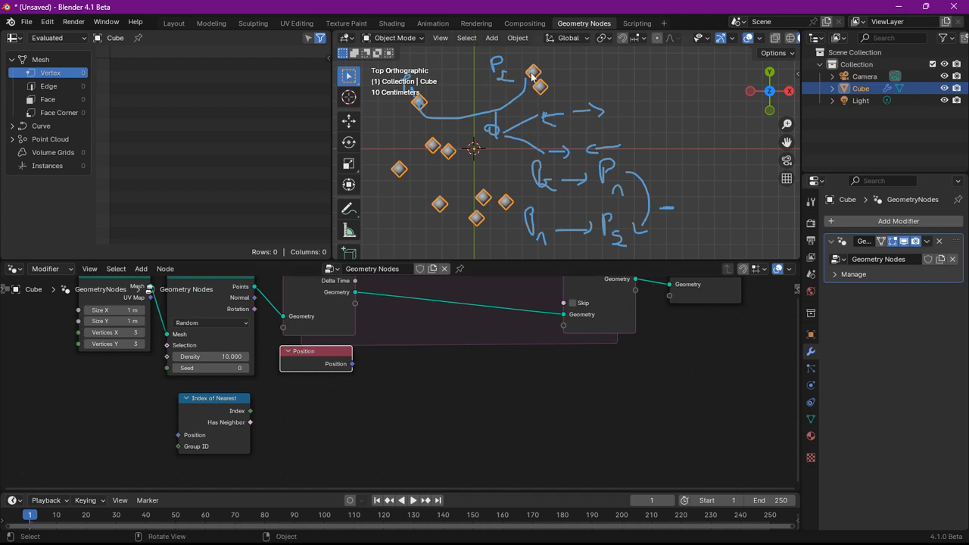
Add an Evaluate at Index node beside Index of Nearest and feed the nearest Index into its Index input
scroll(284, 405, "up", 1)
middle_click_drag(285, 402, 344, 365)
mouse_move(225, 378)
left_mouse_down()
mouse_move(223, 366)
mouse_move(234, 366)
mouse_move(224, 362)
left_mouse_up()
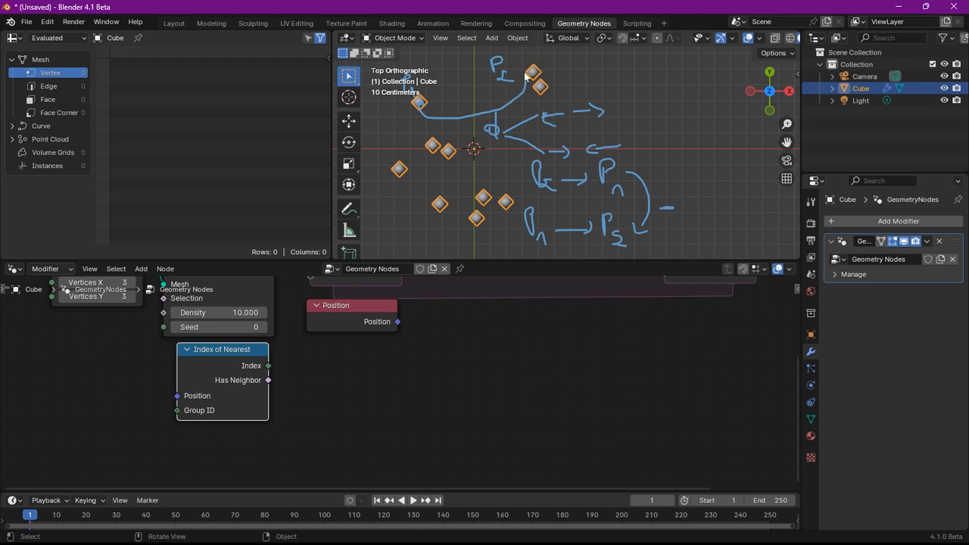
right_click(310, 371)
mouse_move(310, 370)
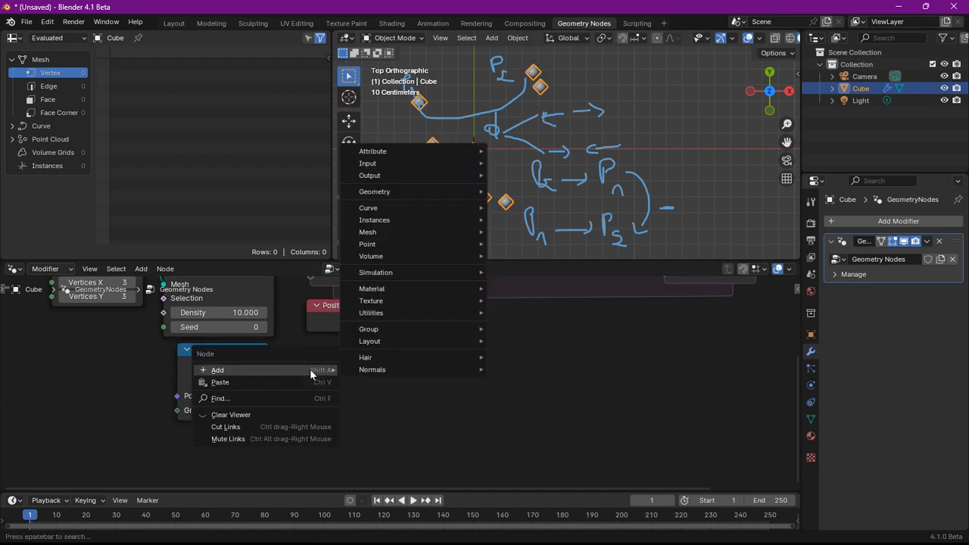
mouse_move(389, 313)
mouse_move(518, 379)
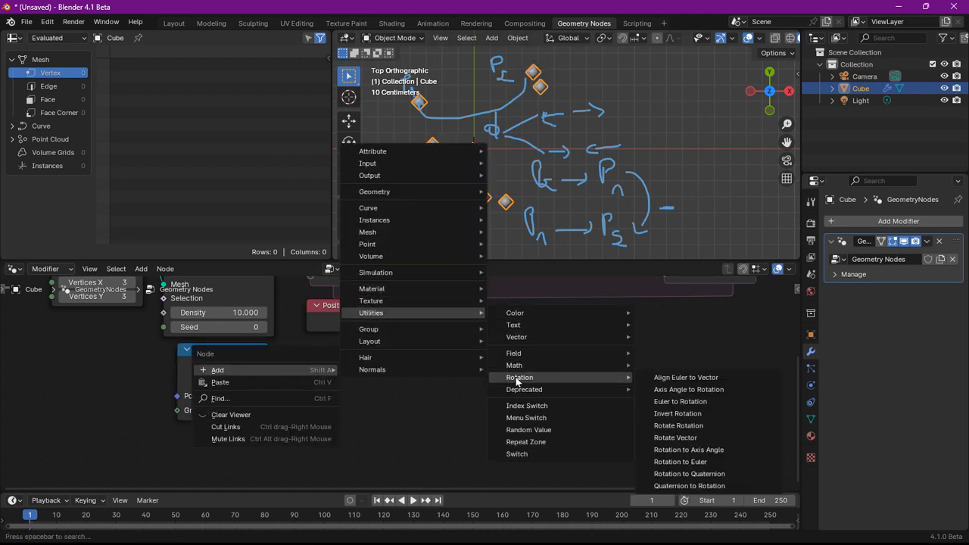
mouse_move(523, 354)
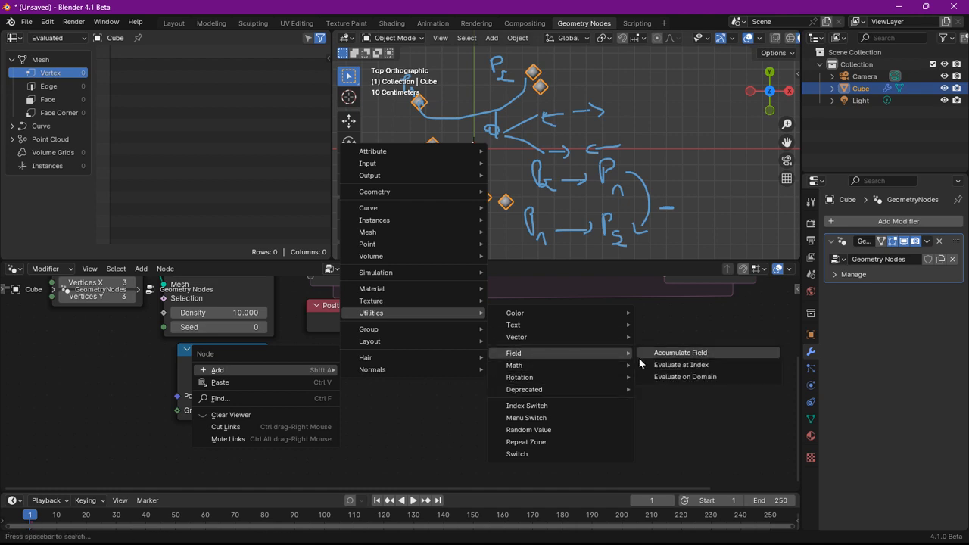
left_click(696, 363)
left_click(278, 368)
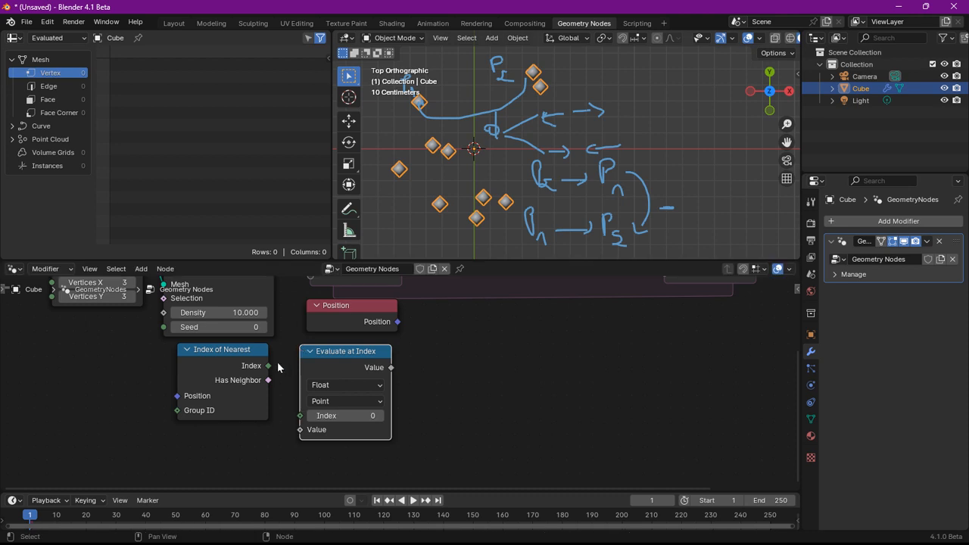
left_click_drag(268, 367, 303, 418)
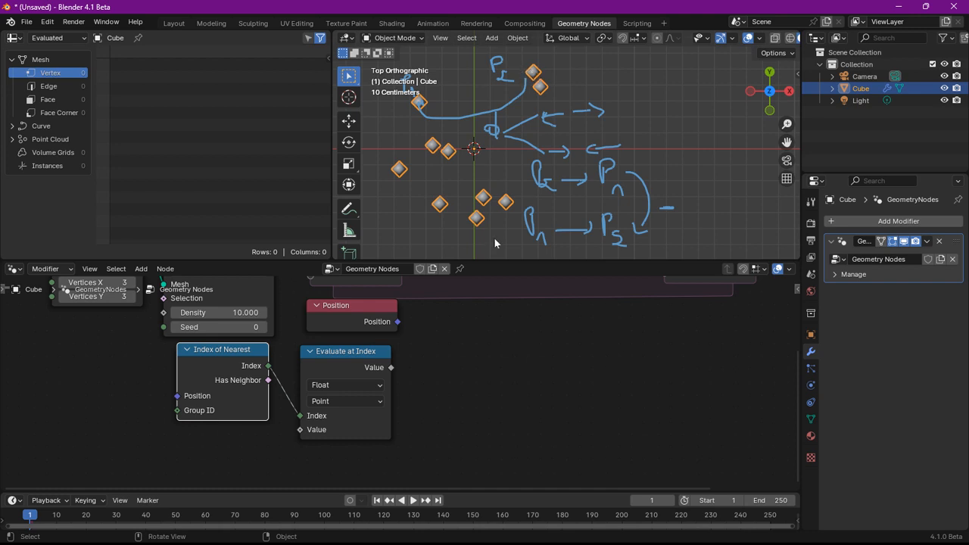
Duplicate the Position node below Index of Nearest and feed the copy into the Value input of Evaluate at Index
left_click(339, 317)
key("shift+d")
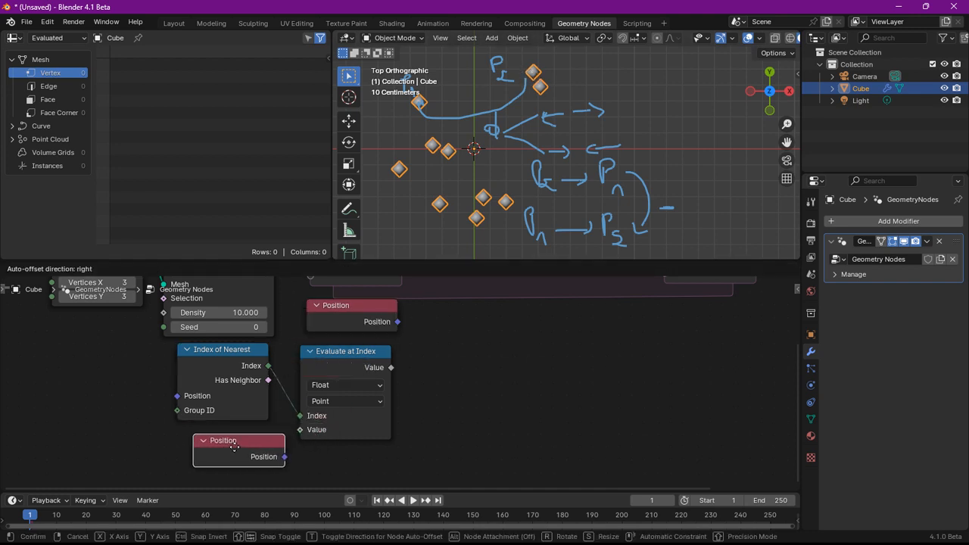
left_click(223, 451)
left_click_drag(274, 455, 300, 430)
mouse_move(244, 455)
left_mouse_down()
mouse_move(240, 440)
mouse_move(241, 452)
left_mouse_up()
Set the Evaluate at Index data type to Vector and tidy the spacing of the nodes feeding it
left_click_drag(317, 360, 310, 361)
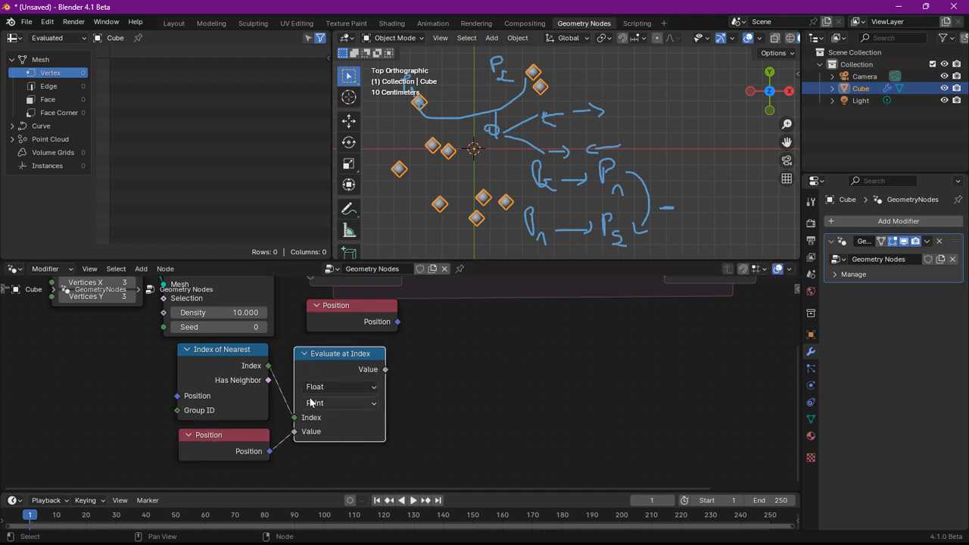
left_click(317, 387)
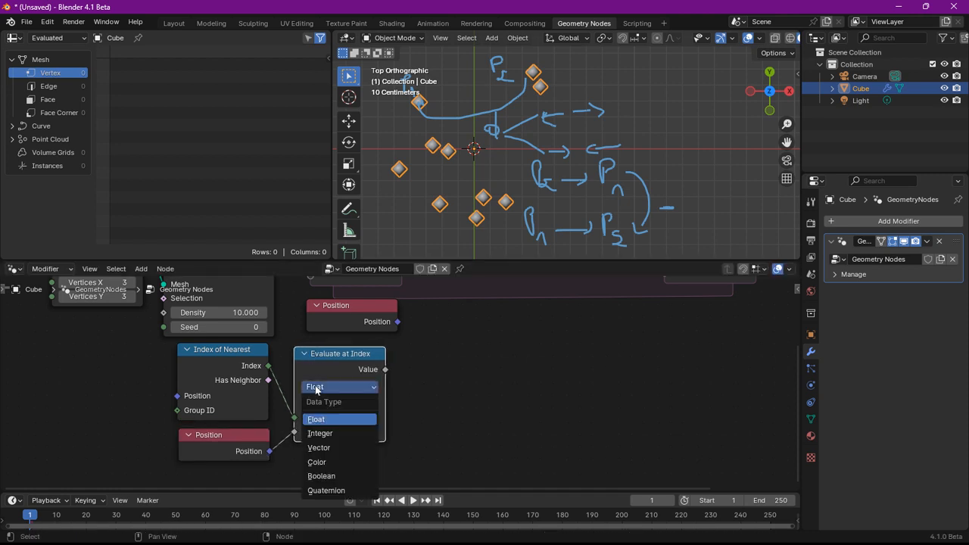
left_click(324, 451)
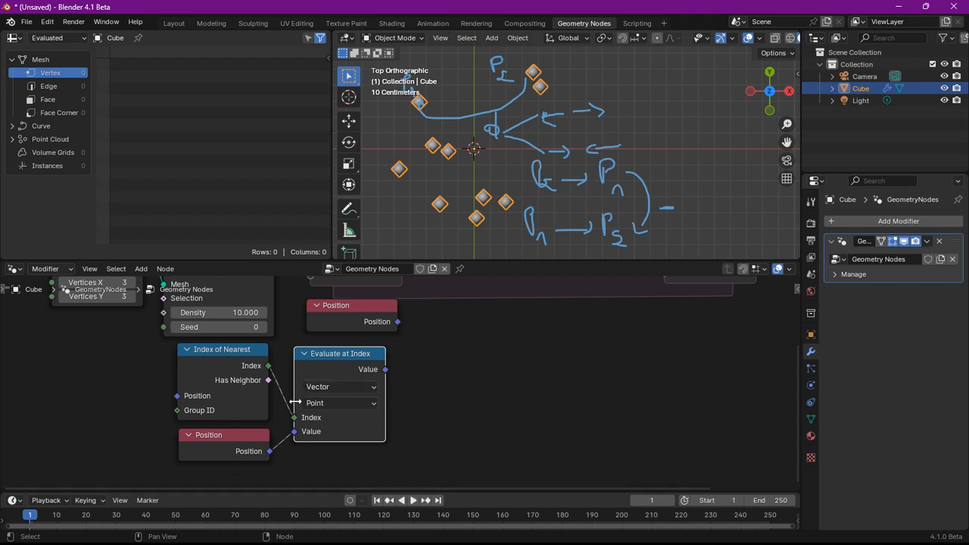
left_click_drag(121, 371, 225, 449)
left_click_drag(217, 368, 231, 375)
Add a vector Add node fed by the upper Position node and the value output of Evaluate at Index
scroll(279, 365, "down", 5)
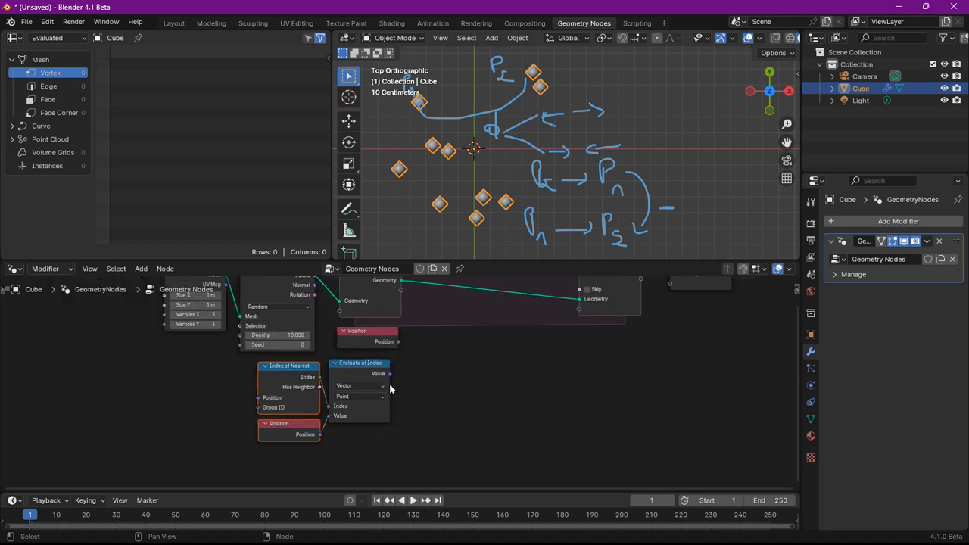
middle_click_drag(442, 378, 353, 379)
scroll(317, 387, "up", 2)
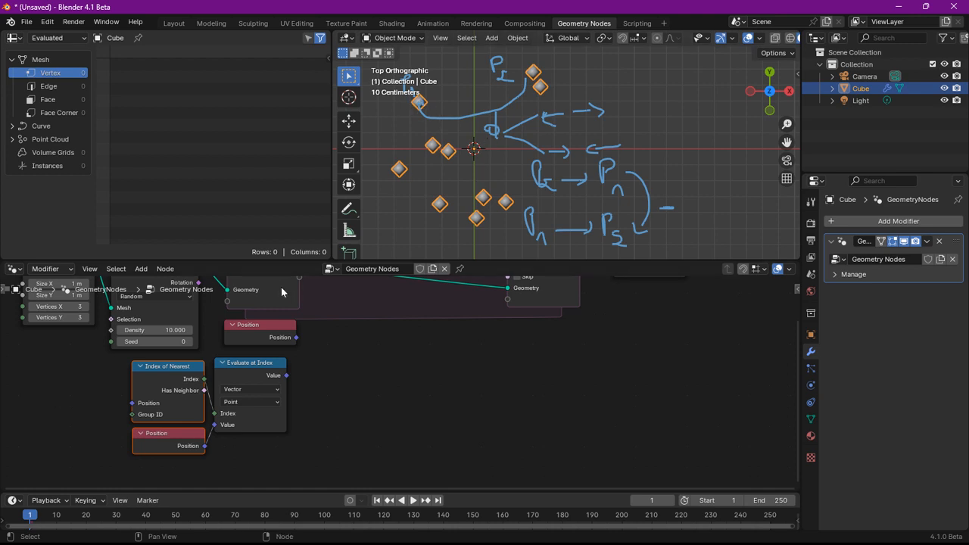
scroll(302, 411, "up", 1)
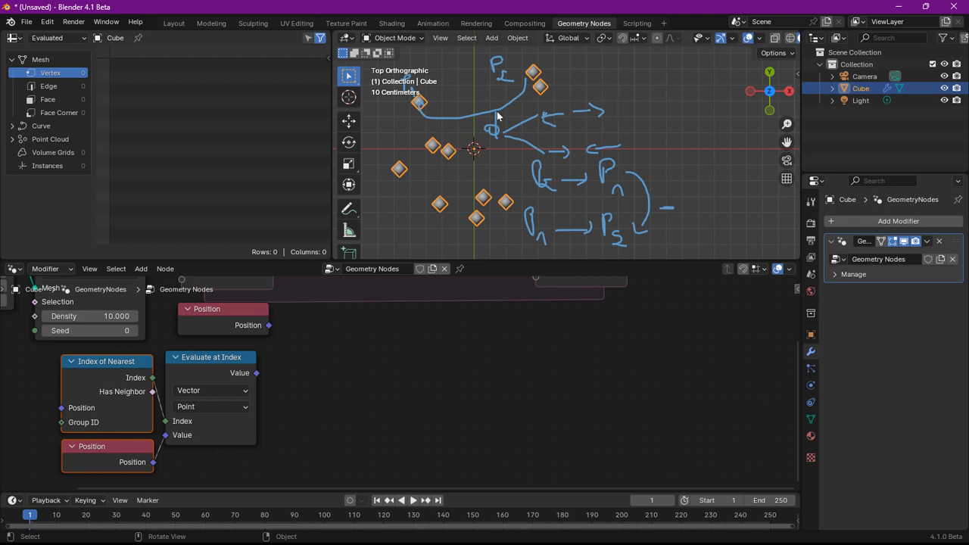
left_click_drag(270, 326, 335, 350)
type("ad")
left_click(355, 368)
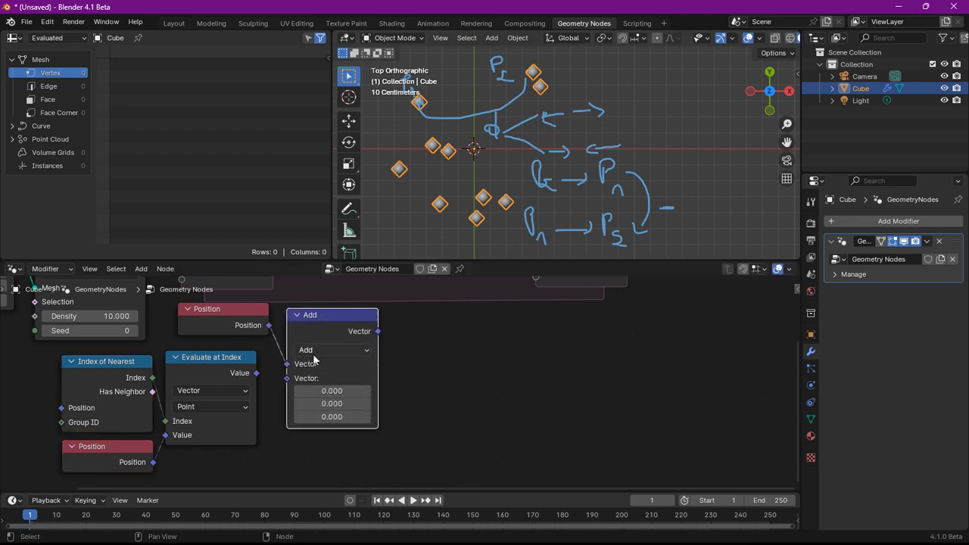
left_click(301, 363)
Switch the vector math operation to Distance and move the whole nearest-neighbour node group beneath Distribute Points on Faces
left_click(330, 351)
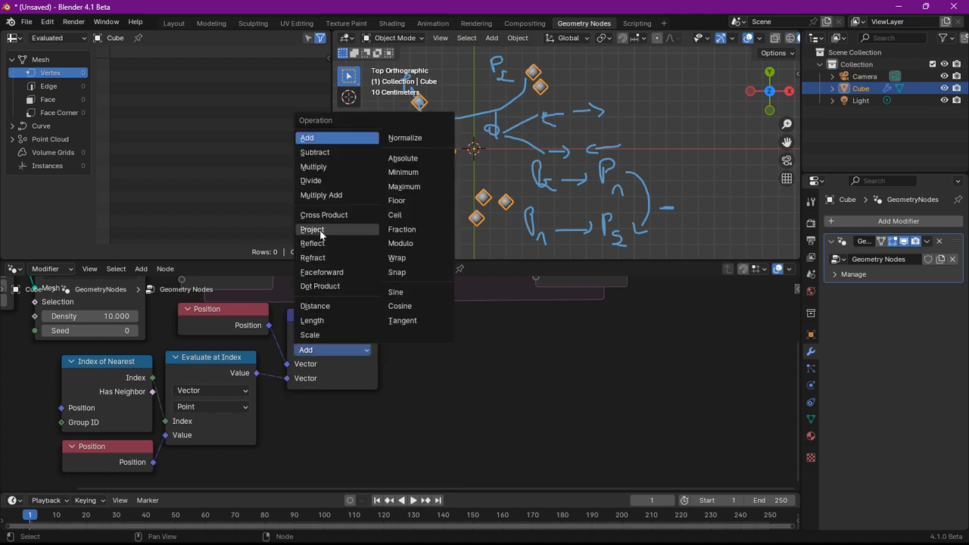
left_click(338, 307)
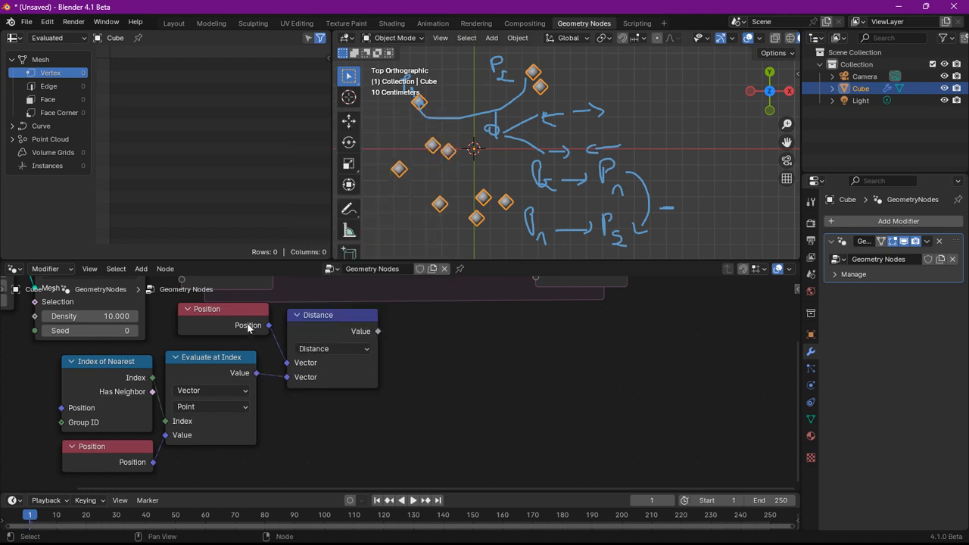
left_click_drag(247, 327, 238, 329)
left_click_drag(320, 386, 310, 382)
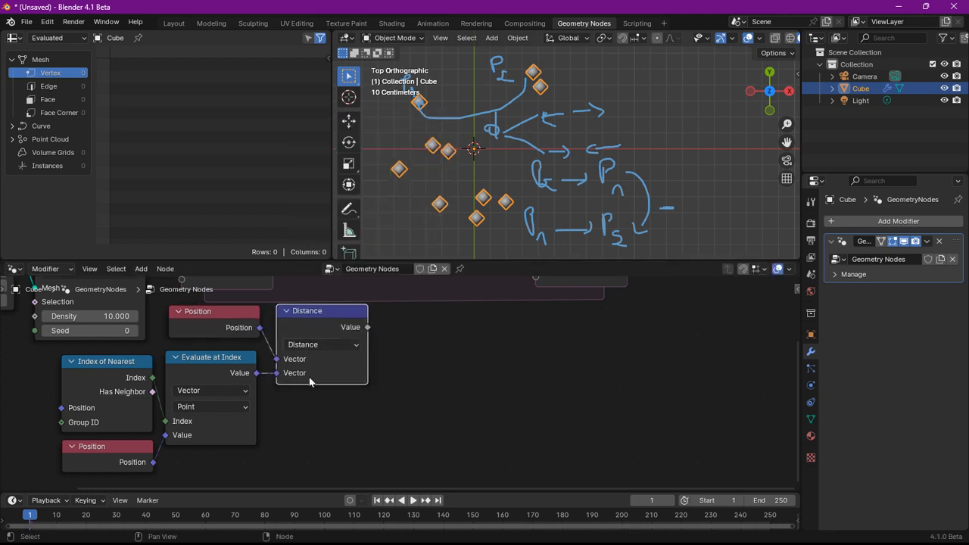
scroll(312, 383, "down", 4)
left_click_drag(409, 461, 269, 334)
left_click_drag(409, 447, 103, 410, "shift")
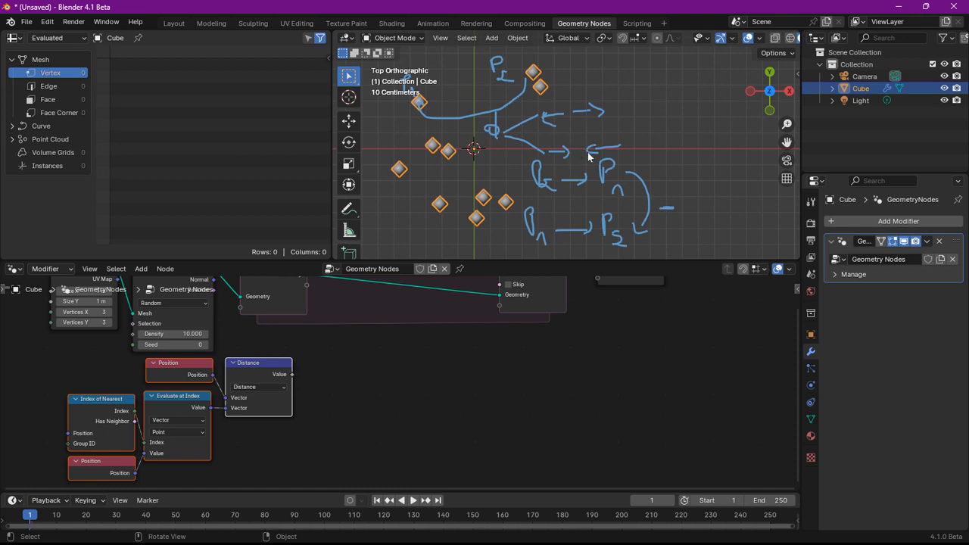
Add a Compare node set to Equal and feed the Distance value into its A input
scroll(403, 418, "up", 2)
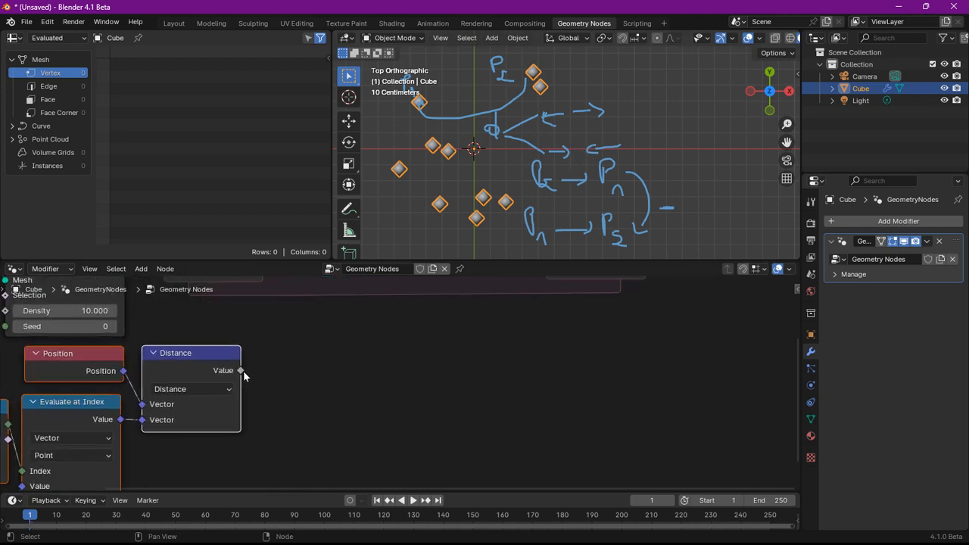
left_click_drag(241, 371, 308, 341)
type("comp")
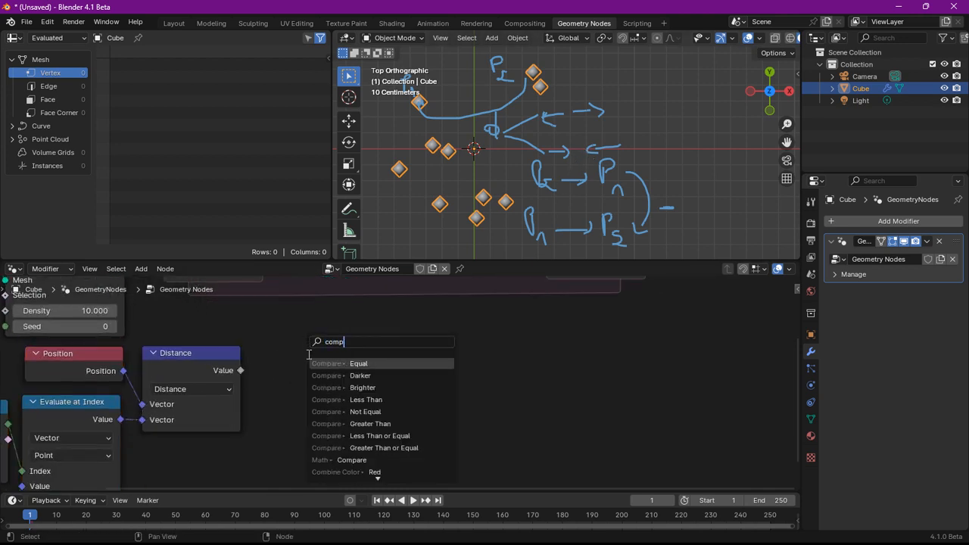
left_click(312, 362)
left_click(307, 344)
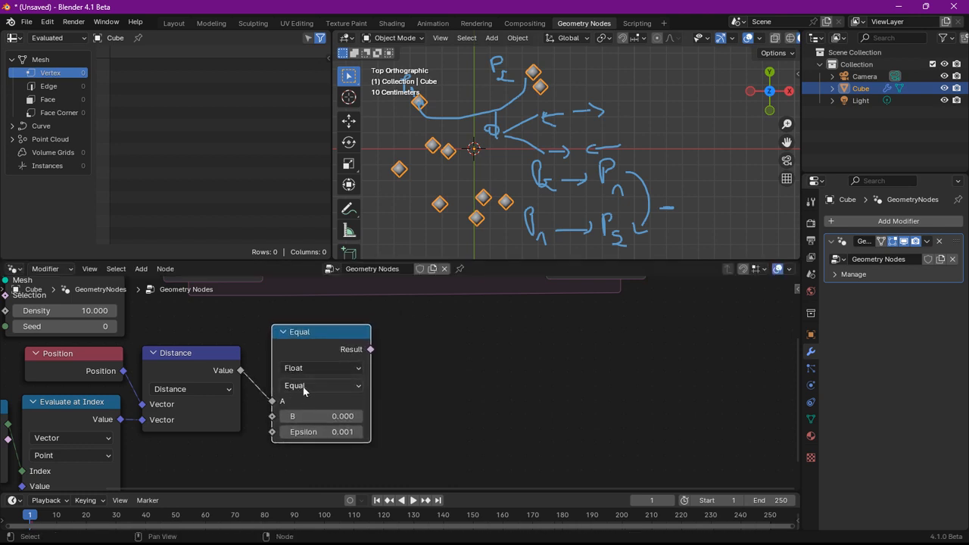
Set the Compare node to Less Than with B at 0.4, and place it next to the Distance node
left_click(306, 390)
left_click(303, 420)
left_click(340, 422)
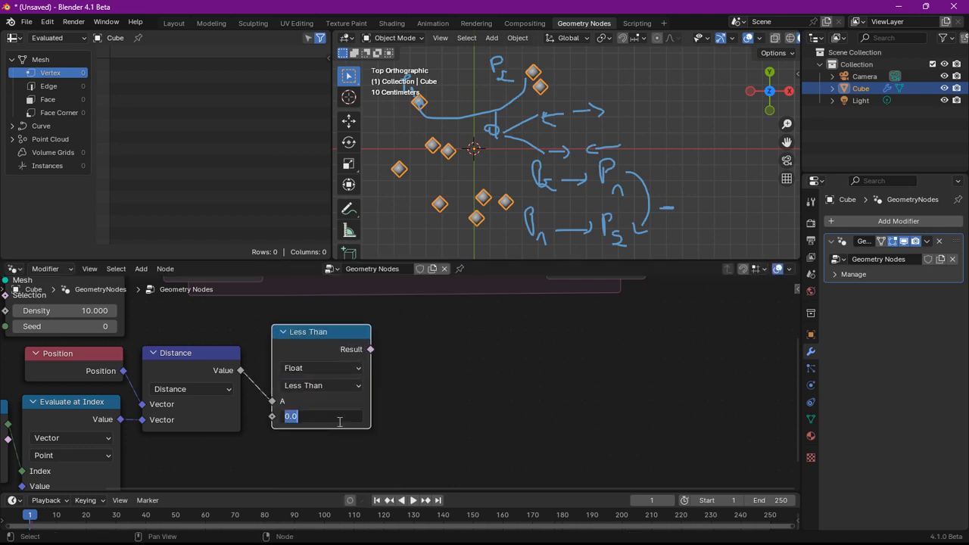
type("0.4")
key("Return")
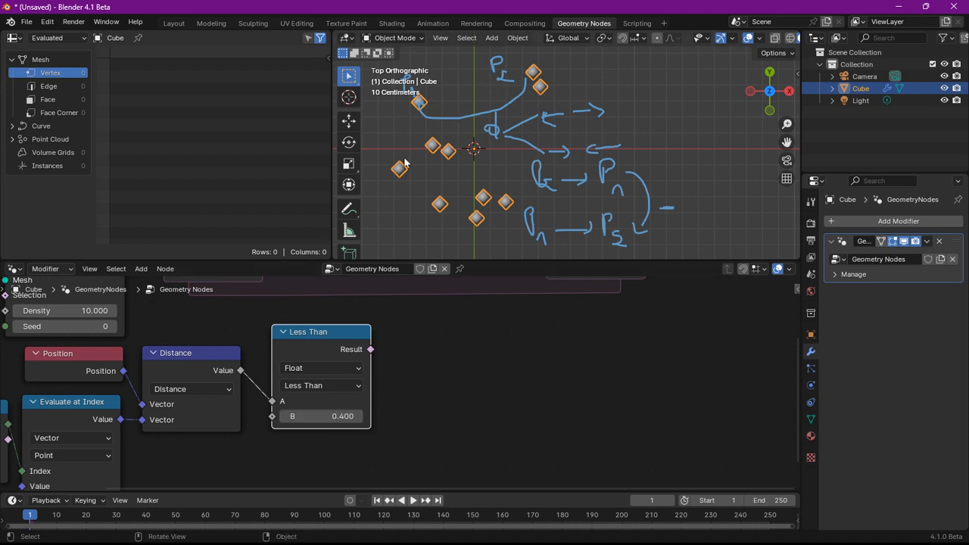
left_click_drag(304, 345, 279, 372)
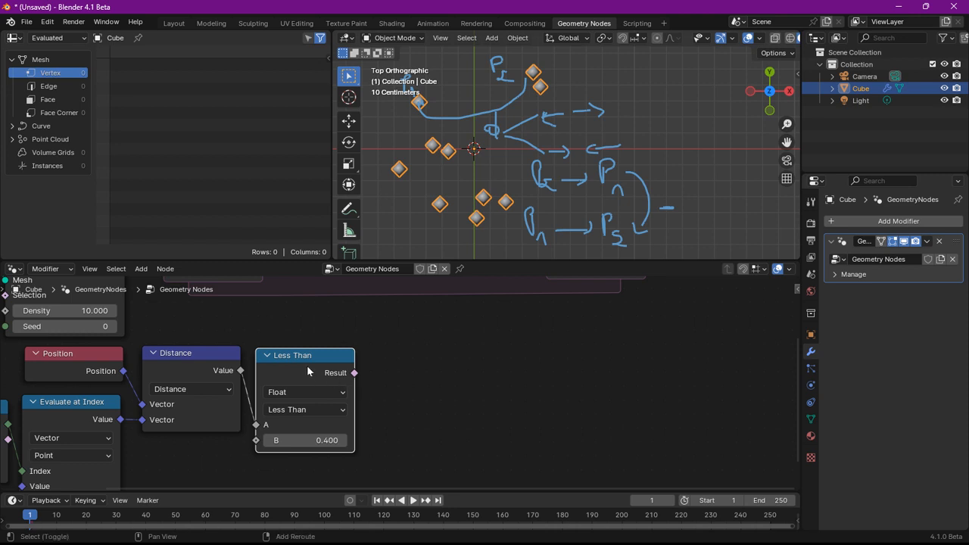
Duplicate the Less Than node, feed the Distance value into its A input, and set it to Greater Than with B at 0.8
key("shift+d")
left_click(437, 365)
left_click_drag(240, 371, 385, 422)
left_click(420, 408)
left_click(433, 473)
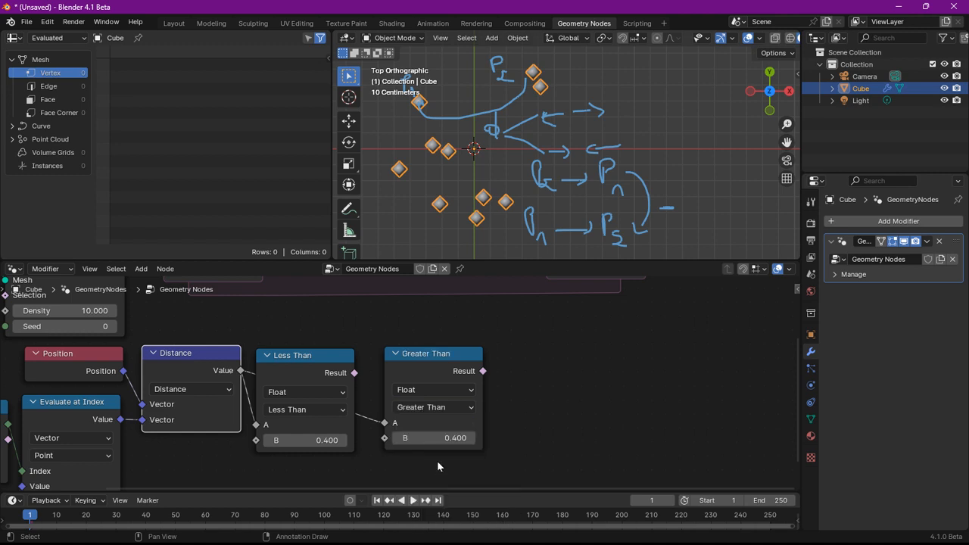
left_click(449, 439)
type("0.8")
key("Return")
Move the simulation output and Group Output nodes farther right to make room inside the simulation zone
scroll(493, 344, "down", 4)
left_click_drag(621, 361, 477, 329)
key("g")
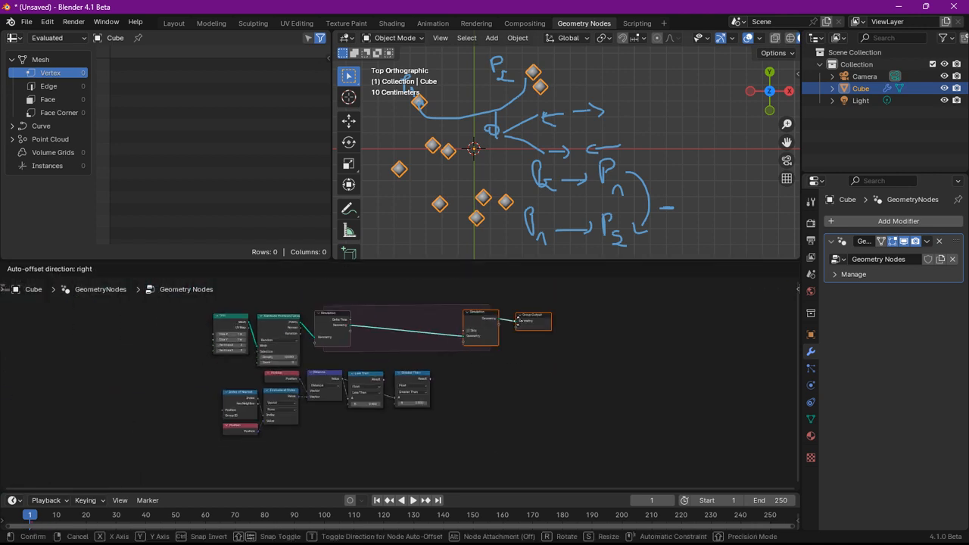
left_click(570, 325)
middle_click_drag(434, 403, 411, 383)
scroll(409, 382, "up", 8)
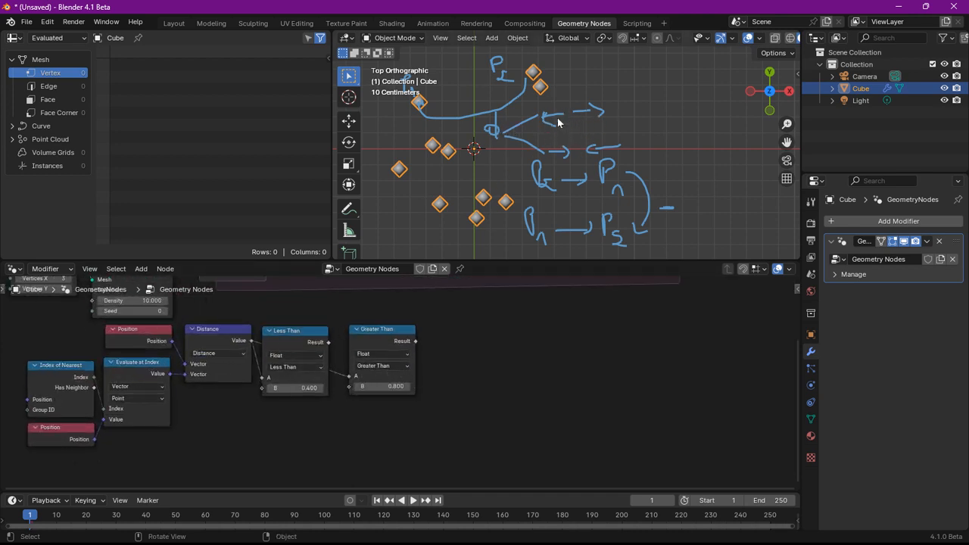
Add a Mix node beside the Greater Than node and link the Greater Than Result to its Factor input
scroll(504, 310, "up", 2)
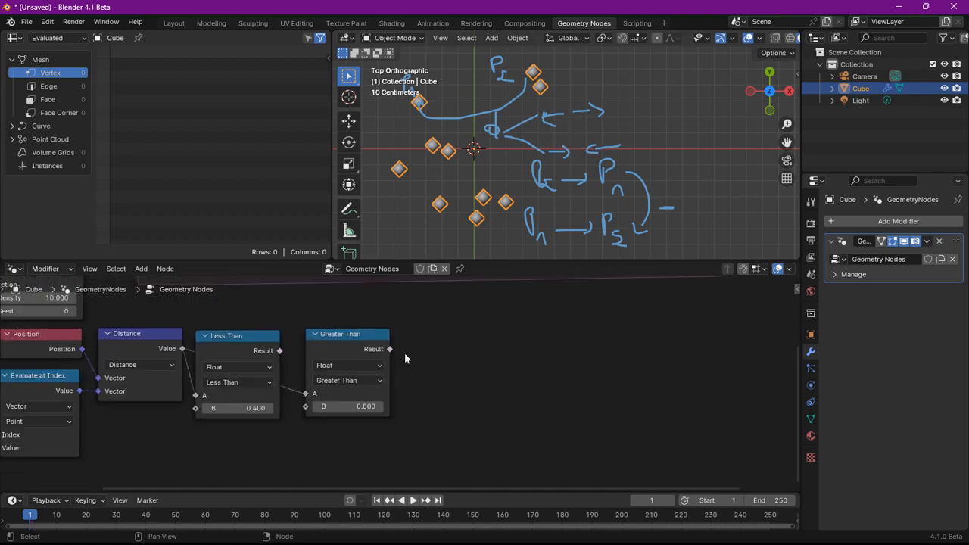
left_click_drag(390, 349, 479, 339)
type("mix")
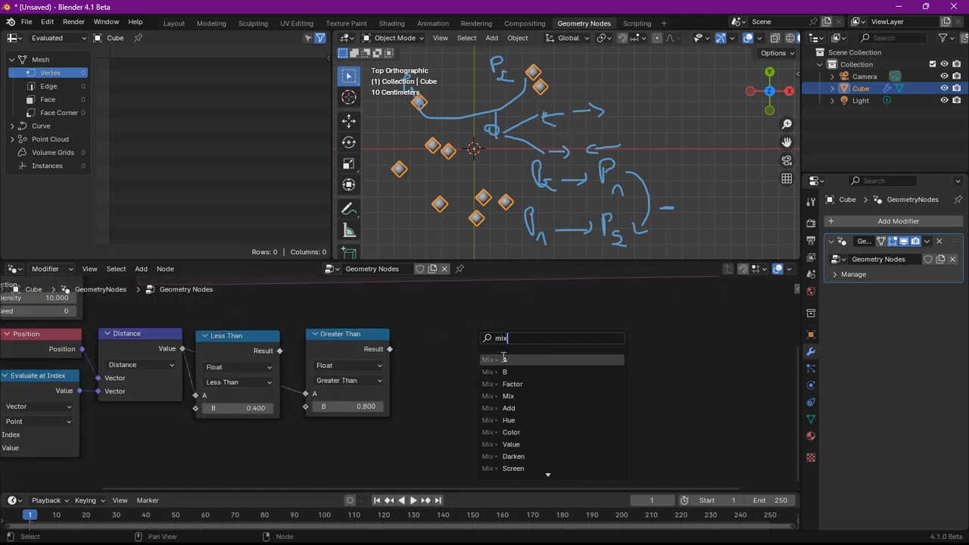
key("Return")
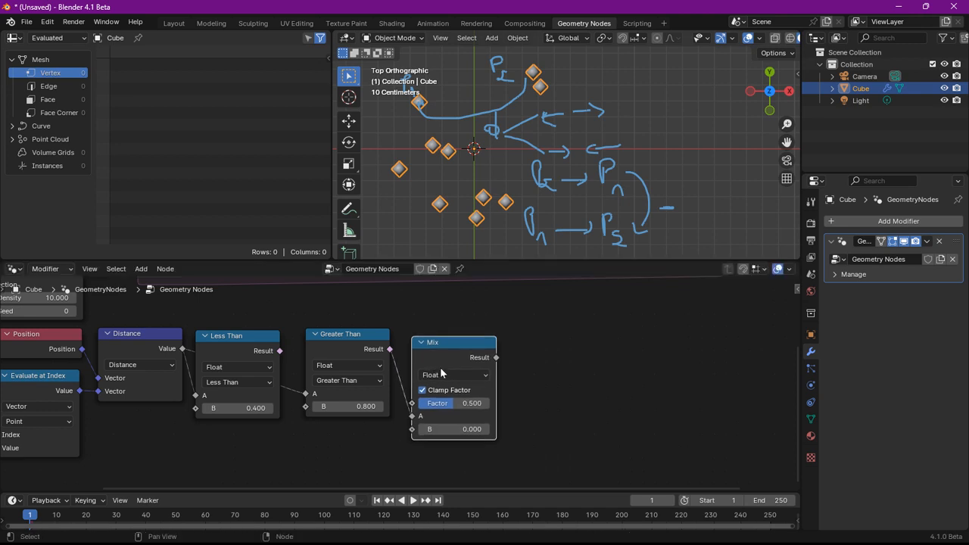
left_click(411, 393)
scroll(410, 393, "up", 1)
left_click_drag(467, 405, 467, 390)
scroll(486, 335, "down", 1)
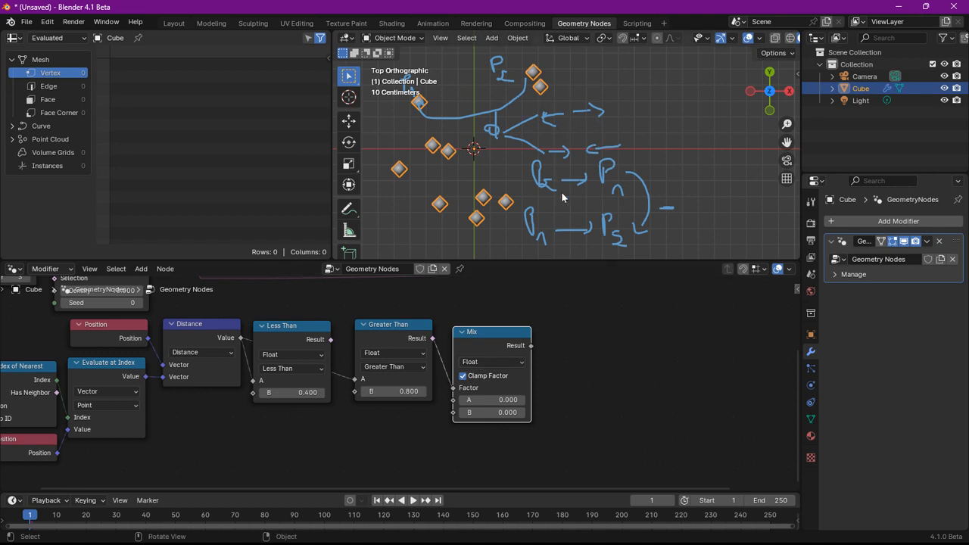
Change the data type of the Mix node from Float to Vector
left_click(471, 367)
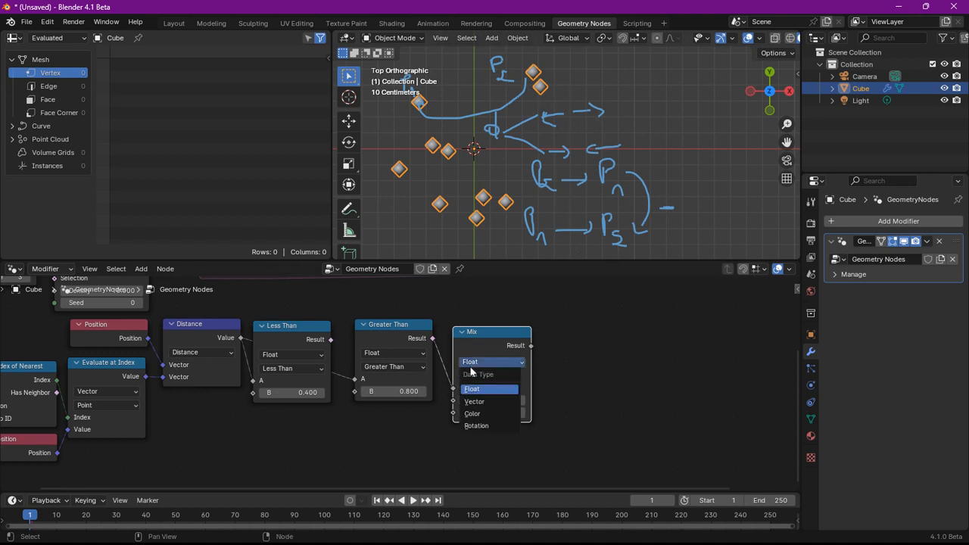
left_click(468, 404)
scroll(406, 407, "down", 4)
middle_click_drag(406, 407, 422, 374)
scroll(423, 373, "up", 3)
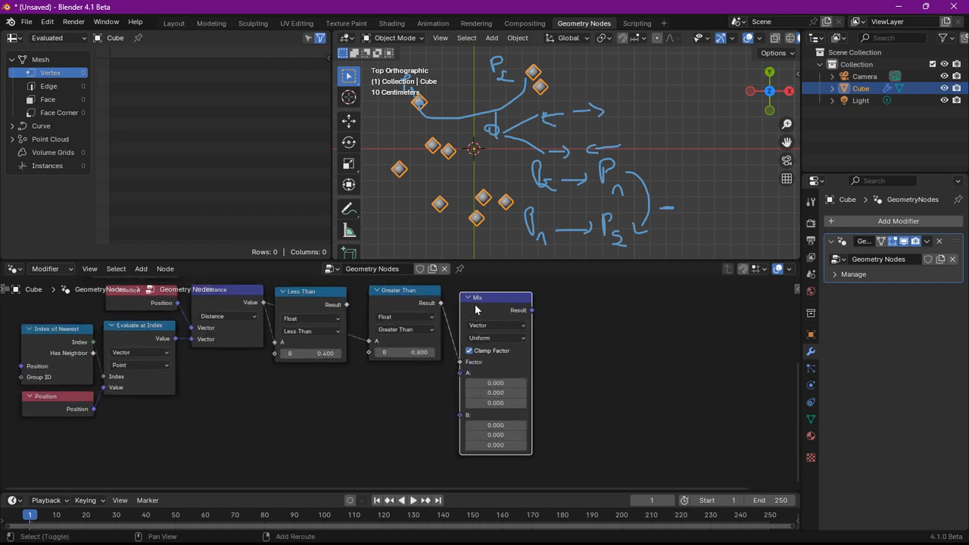
Duplicate the vector Mix node beneath Greater Than and link the Less Than Result to the copy's Factor
key("shift+d")
left_click(363, 350)
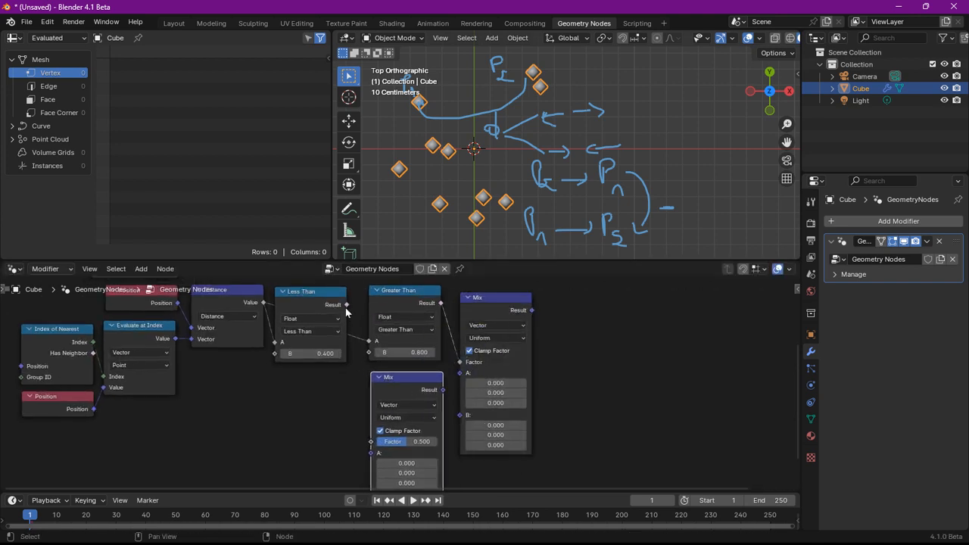
scroll(278, 405, "down", 2)
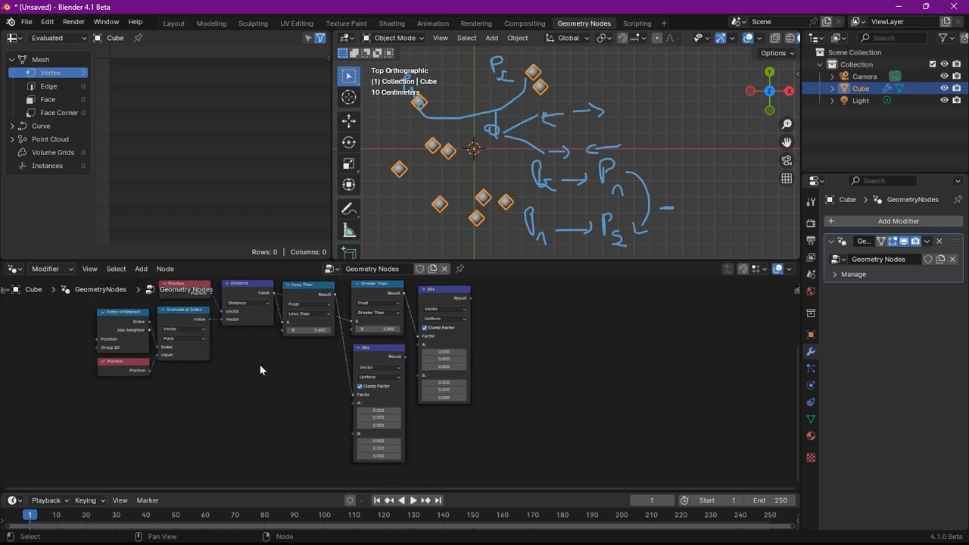
scroll(401, 405, "up", 2)
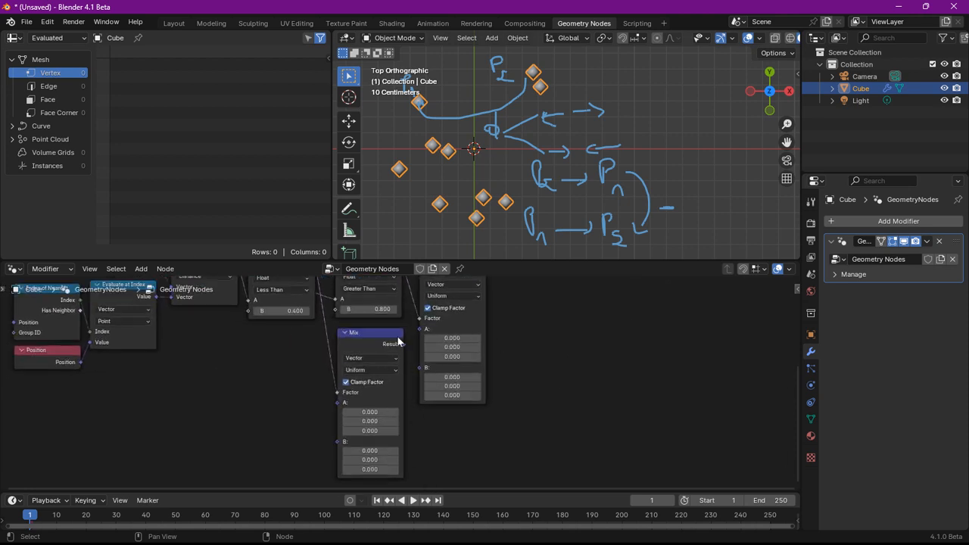
middle_click_drag(399, 342, 399, 389)
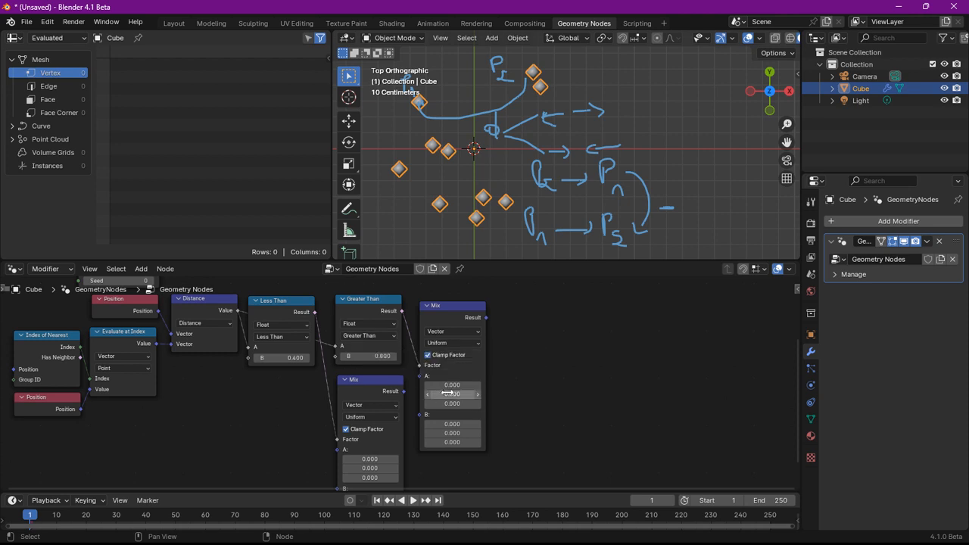
Feed the lower Mix node's Result into the B input of the upper Mix node
left_click_drag(403, 392, 419, 416)
middle_click_drag(299, 447, 316, 347)
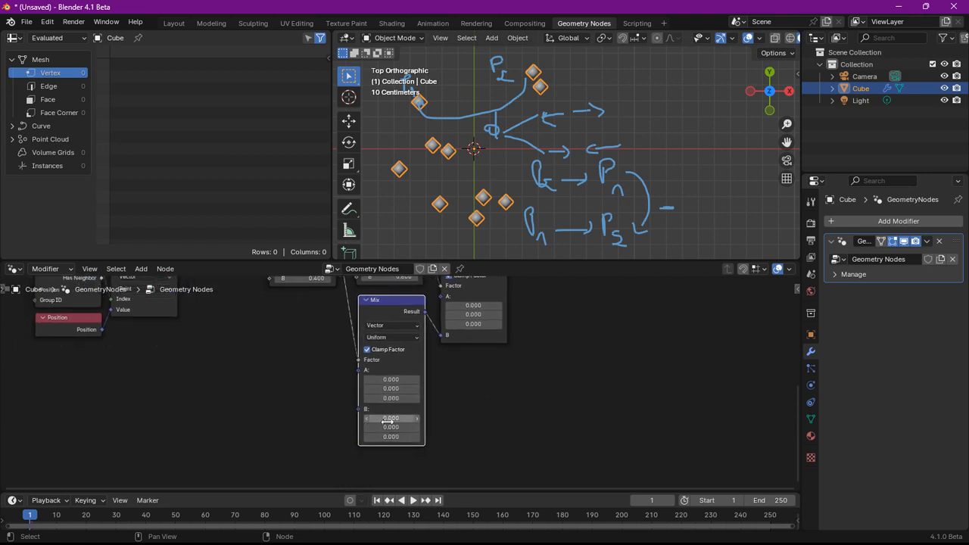
scroll(303, 393, "down", 5)
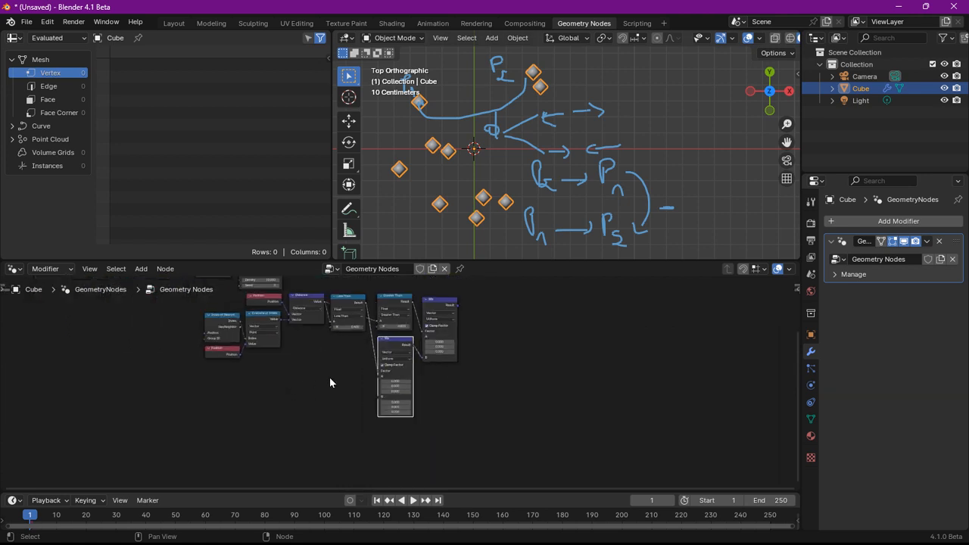
left_click_drag(496, 393, 356, 358)
scroll(255, 375, "up", 1)
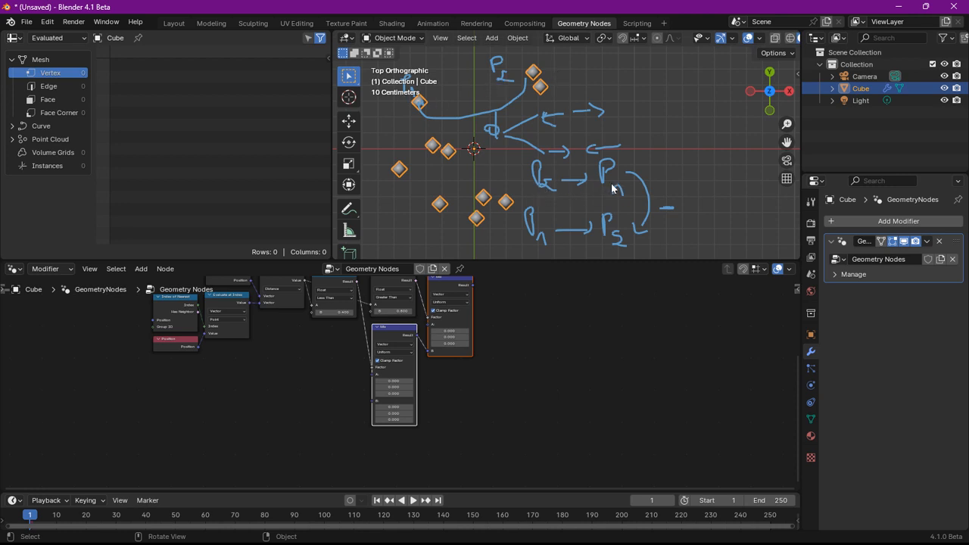
scroll(238, 367, "up", 3)
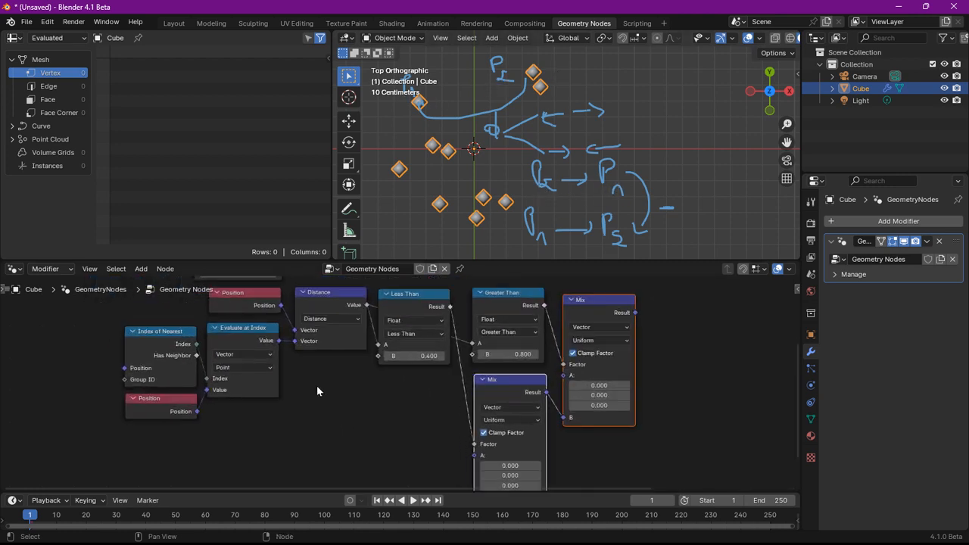
left_click(285, 344)
key("shift+a")
type("ad")
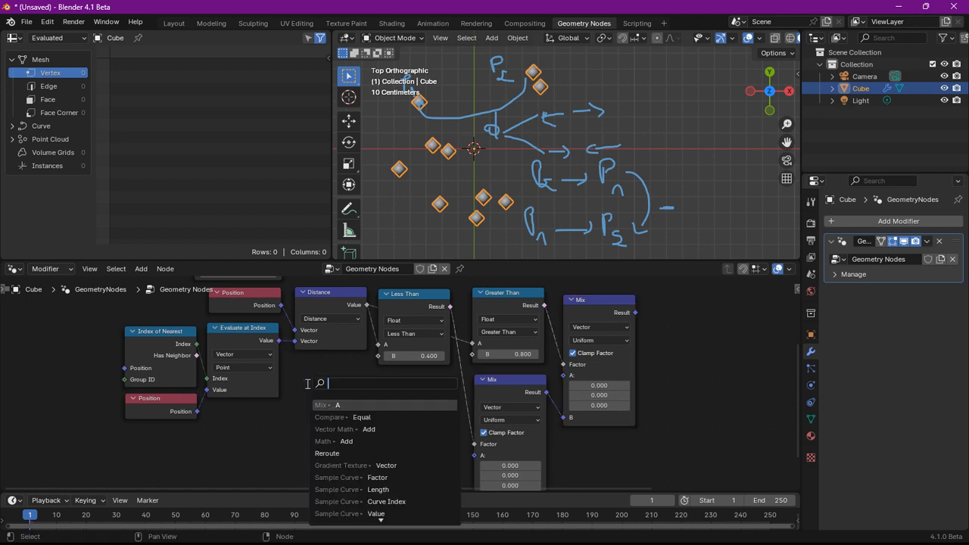
key("Escape")
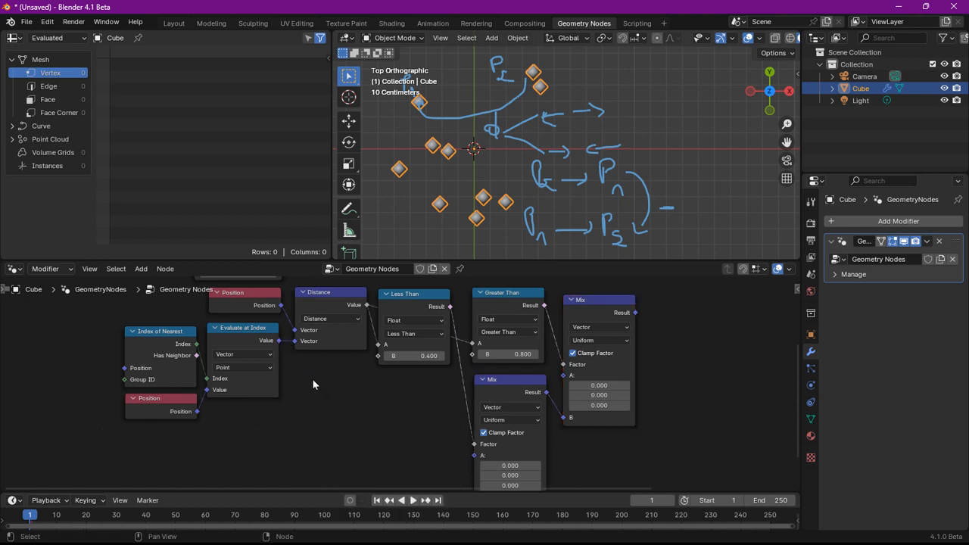
Add a Vector Math node beneath the Distance node and set its operation to Subtract
left_click(277, 346)
key("shift+a")
type("ad")
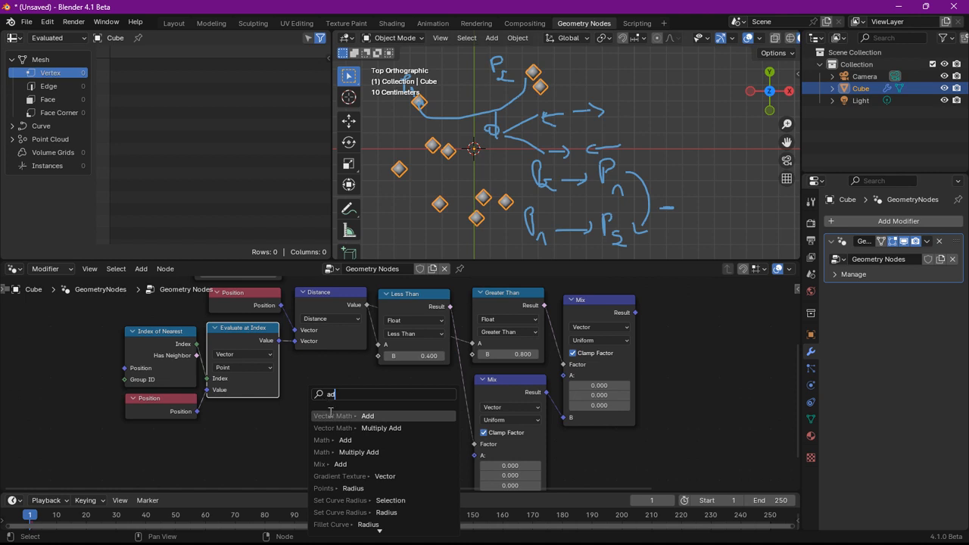
left_click(330, 415)
left_click(330, 373)
left_click(333, 391)
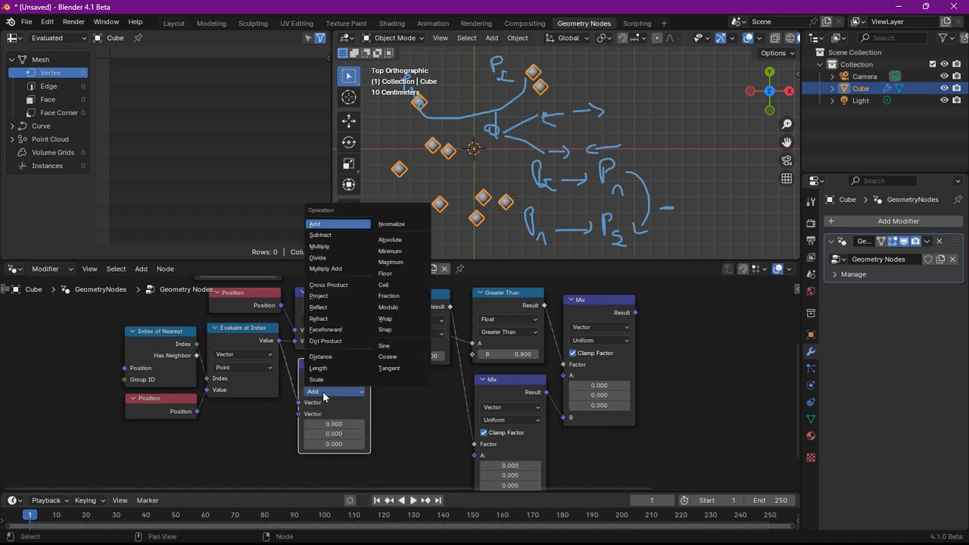
left_click(319, 235)
Feed the upper Position into Subtract's first input and Evaluate at Index into its second, and move the nearest-neighbour nodes down and left with it
scroll(266, 374, "up", 3)
middle_click_drag(254, 326, 259, 354)
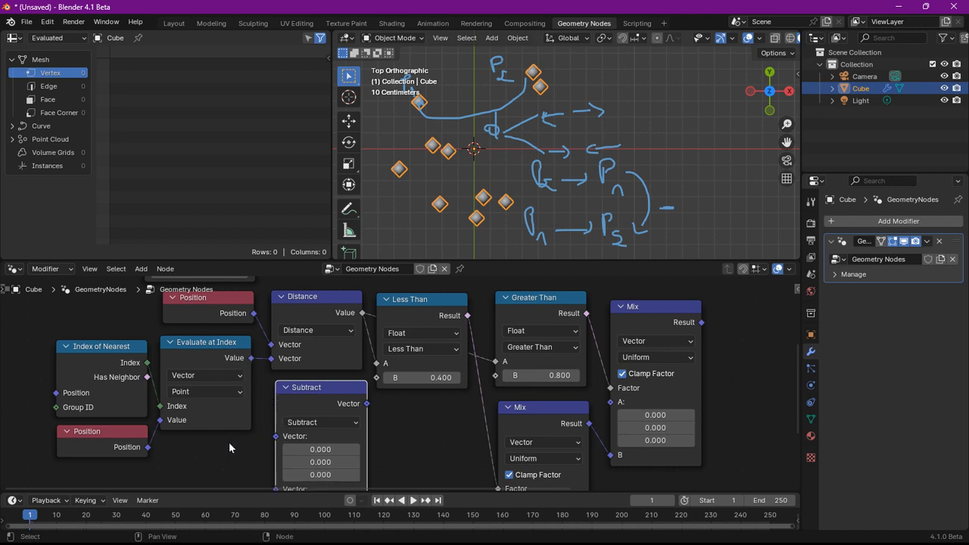
middle_click_drag(320, 412, 315, 379)
middle_click_drag(326, 437, 329, 384)
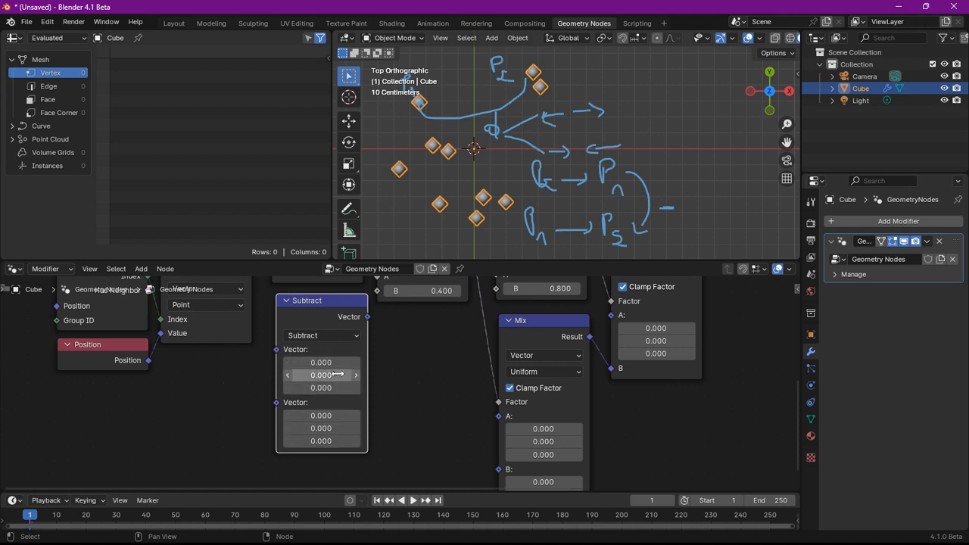
scroll(249, 355, "down", 1)
middle_click_drag(249, 356, 251, 408)
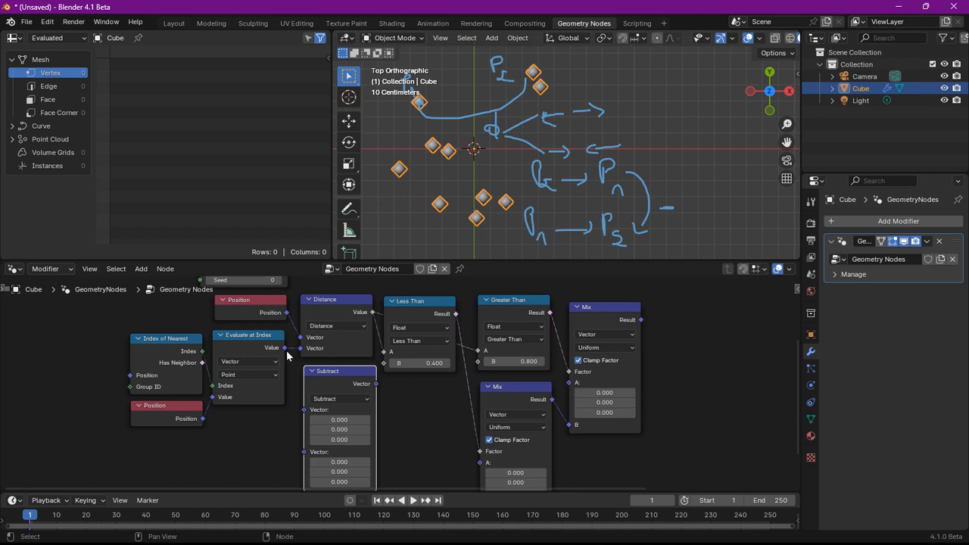
left_click_drag(287, 352, 303, 452)
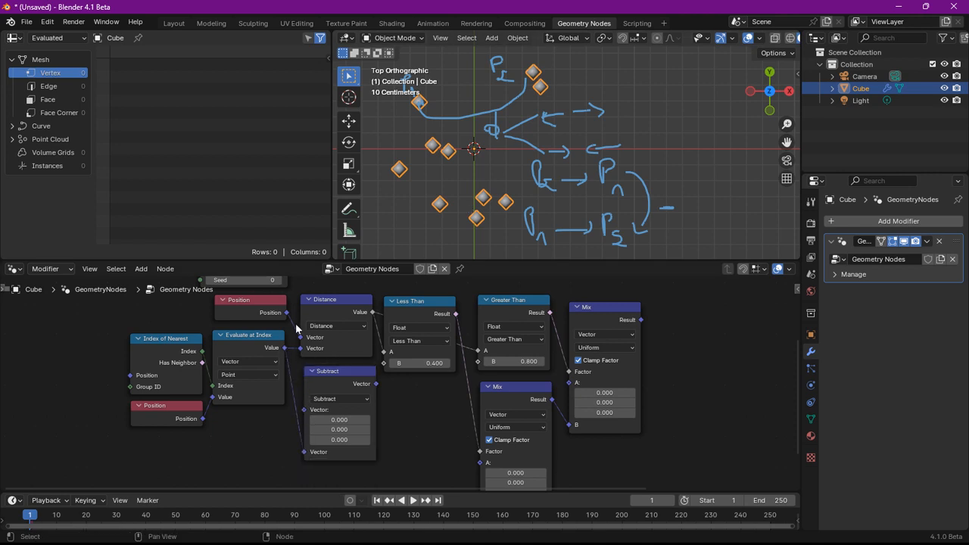
left_click_drag(287, 313, 313, 412)
left_click_drag(328, 445, 171, 377)
left_click_drag(326, 381, 294, 420)
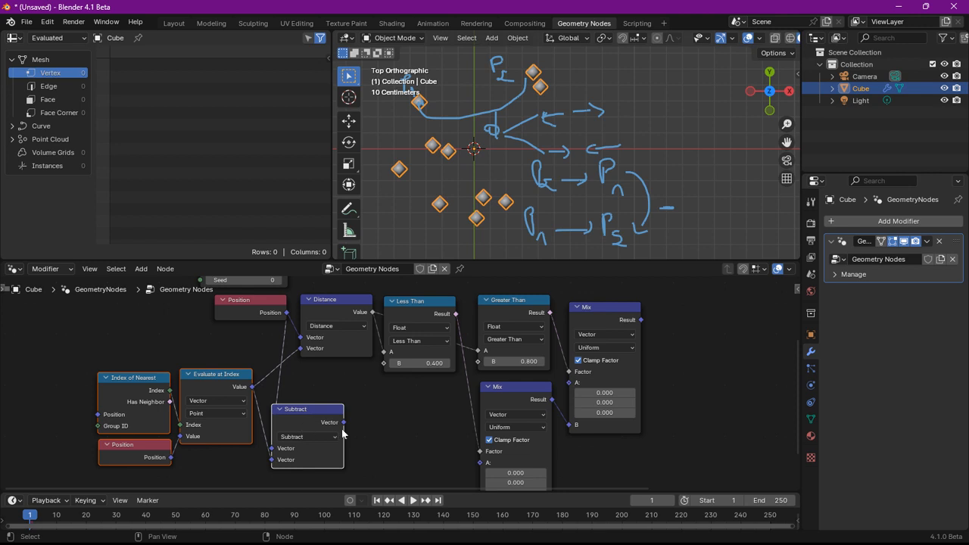
Duplicate the Subtract node and wire it in reverse, with Evaluate at Index in the first input and the upper Position in the second
middle_click_drag(342, 433, 322, 391)
left_click(304, 388)
key("shift+d")
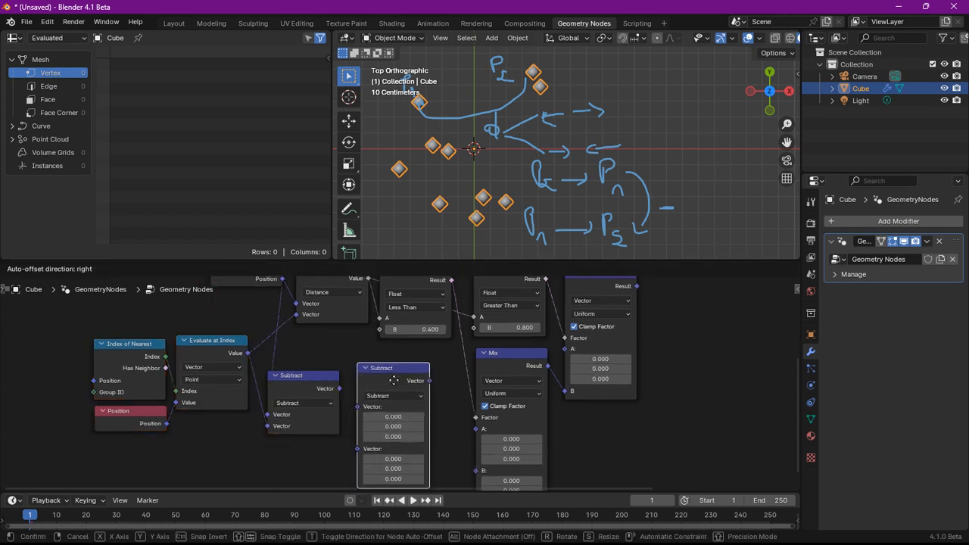
left_click(394, 381)
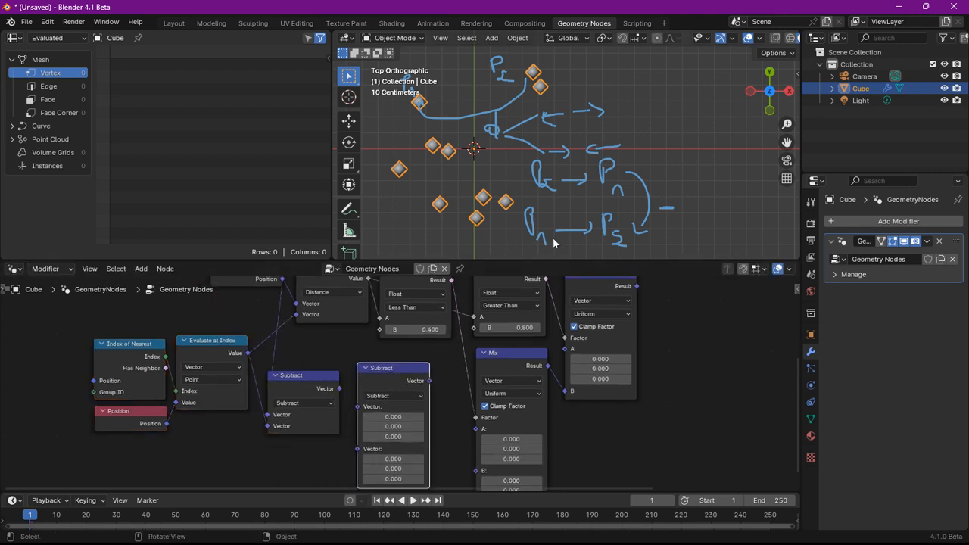
middle_click_drag(295, 308, 294, 312)
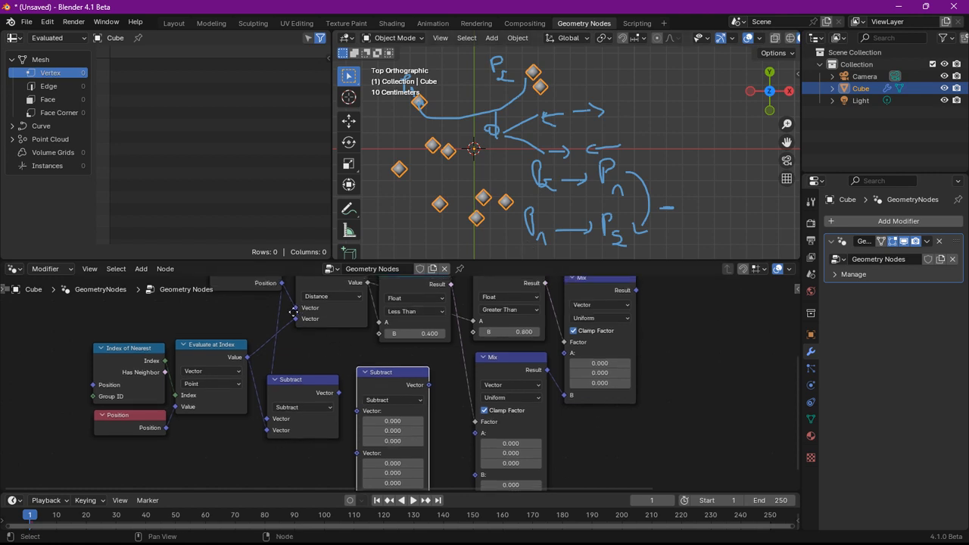
left_click_drag(283, 285, 354, 452)
left_click_drag(248, 357, 357, 411)
Place the duplicate Subtract node directly beneath the original one and line the two up
left_click_drag(382, 364, 311, 456)
left_click(402, 385)
left_click_drag(387, 385, 285, 465)
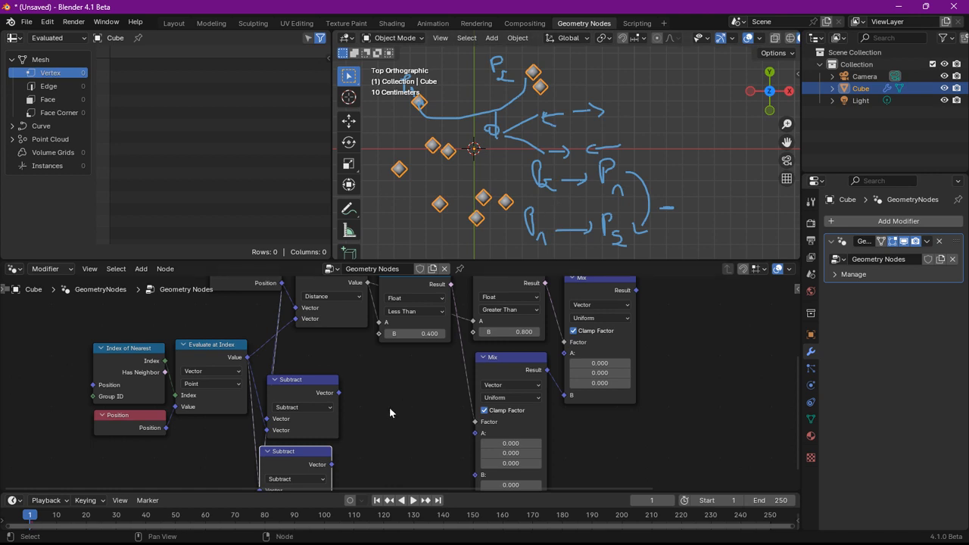
scroll(389, 403, "down", 2)
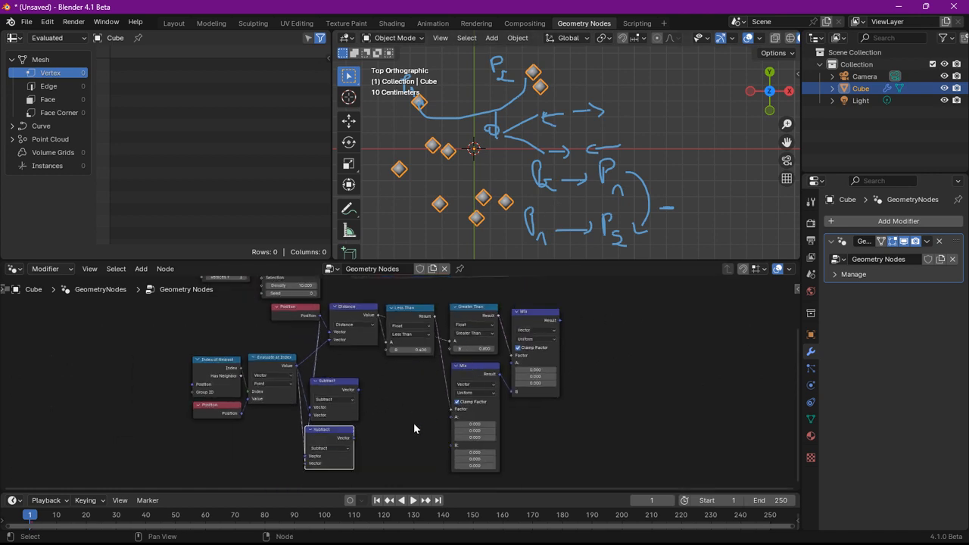
middle_click_drag(424, 421, 370, 368)
scroll(369, 368, "up", 3)
middle_click_drag(311, 357, 348, 388)
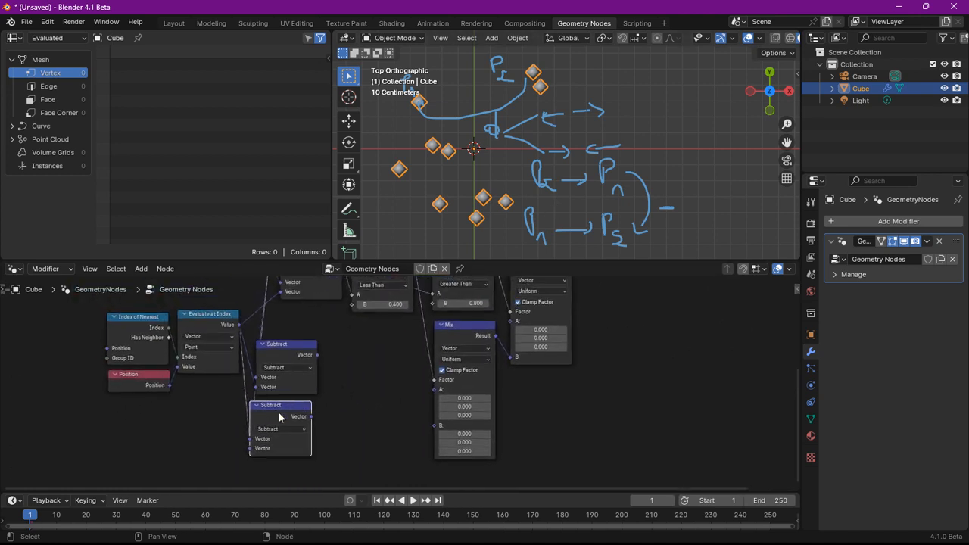
left_click_drag(271, 413, 276, 413)
left_click_drag(287, 351, 280, 347)
mouse_move(278, 405)
left_mouse_down()
mouse_move(267, 405)
mouse_move(278, 403)
left_mouse_up()
Feed the upper Subtract node's Vector output into the B input of the lower Mix node
middle_click_drag(357, 374, 335, 407)
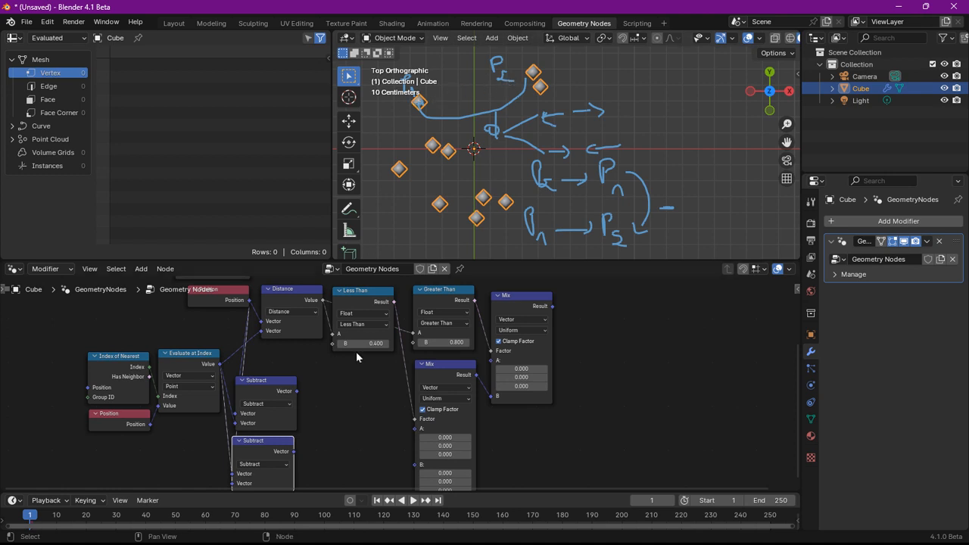
middle_click_drag(362, 407, 318, 357)
left_click_drag(280, 348, 417, 435)
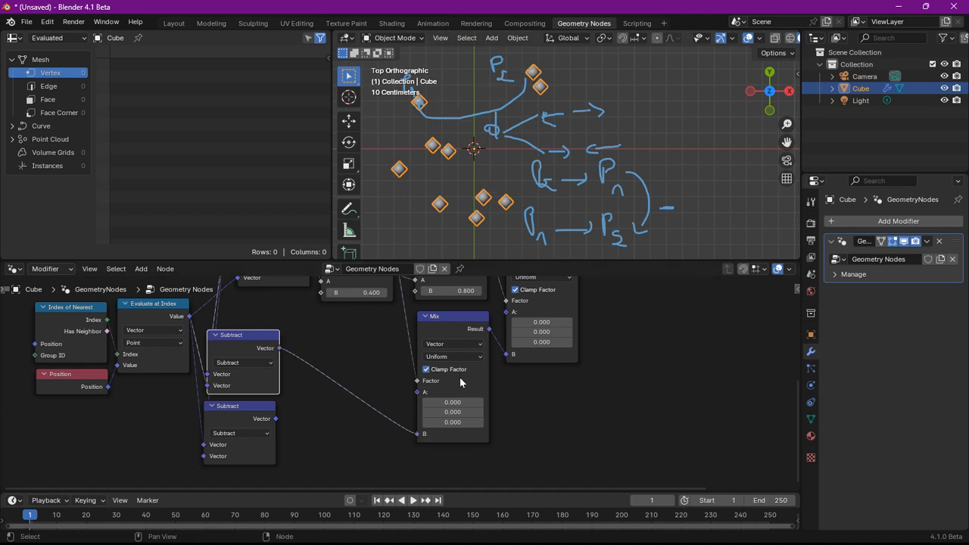
middle_click_drag(423, 364, 413, 411)
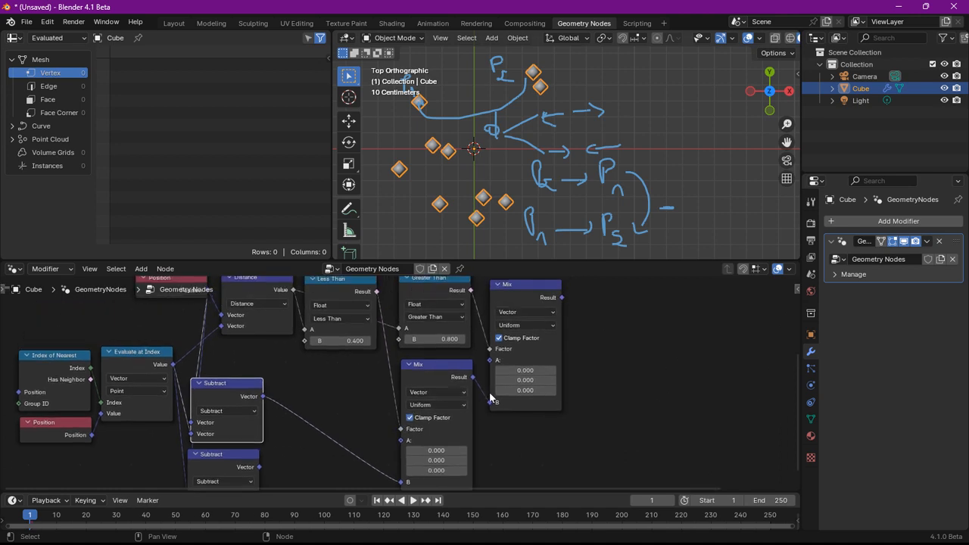
Feed the lower Mix Result into the upper Mix node's A input and the lower Subtract Vector into its B input
left_click_drag(493, 406, 492, 360)
scroll(348, 429, "down", 1)
left_click_drag(280, 455, 478, 374)
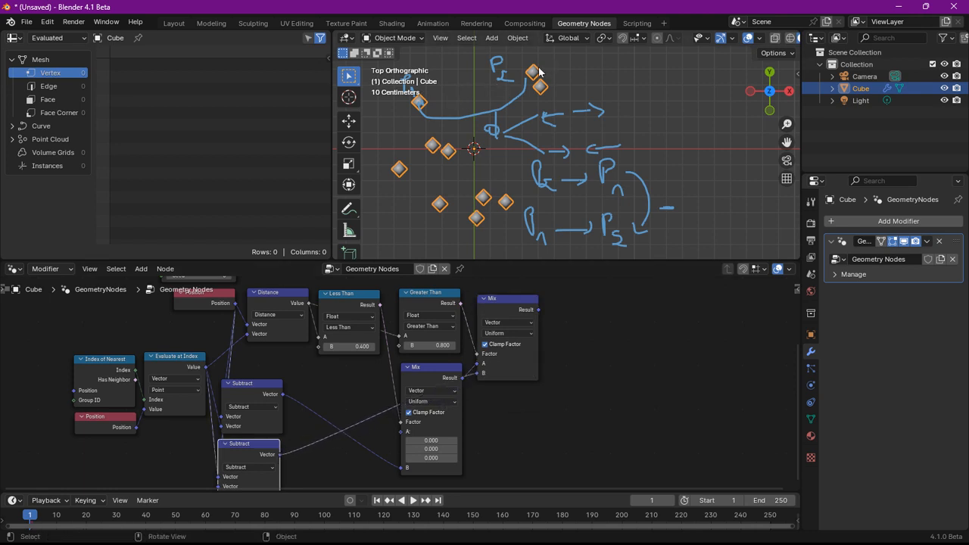
left_click_drag(243, 450, 243, 449)
Move the simulation zone's output node and the Group Output farther right to make room inside the zone
scroll(395, 384, "down", 6)
middle_click_drag(497, 368, 401, 407)
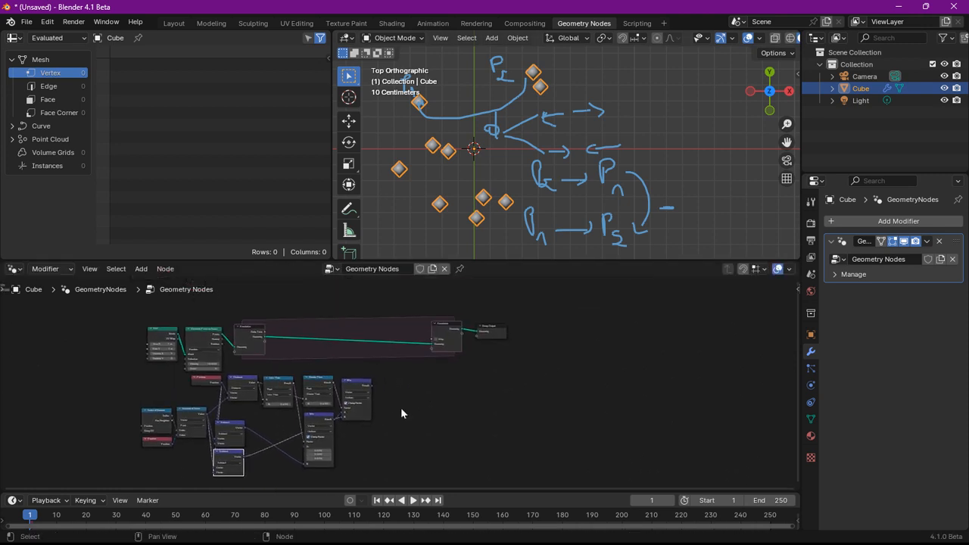
left_click_drag(551, 396, 506, 321)
scroll(410, 386, "up", 3)
scroll(410, 392, "up", 1)
scroll(404, 377, "up", 3)
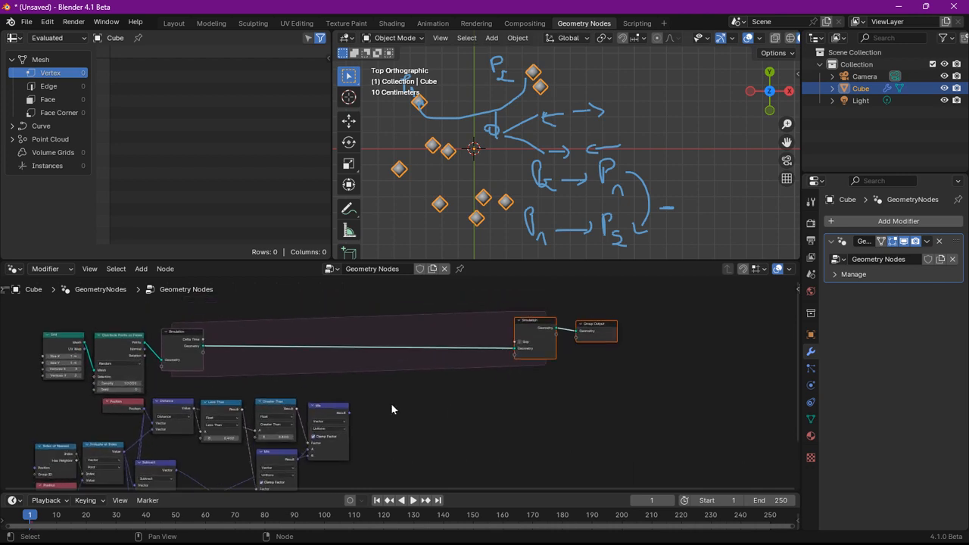
Insert a Set Position node into the geometry link inside the simulation zone and feed the upper Mix Result into its Offset
right_click(303, 337)
mouse_move(356, 335)
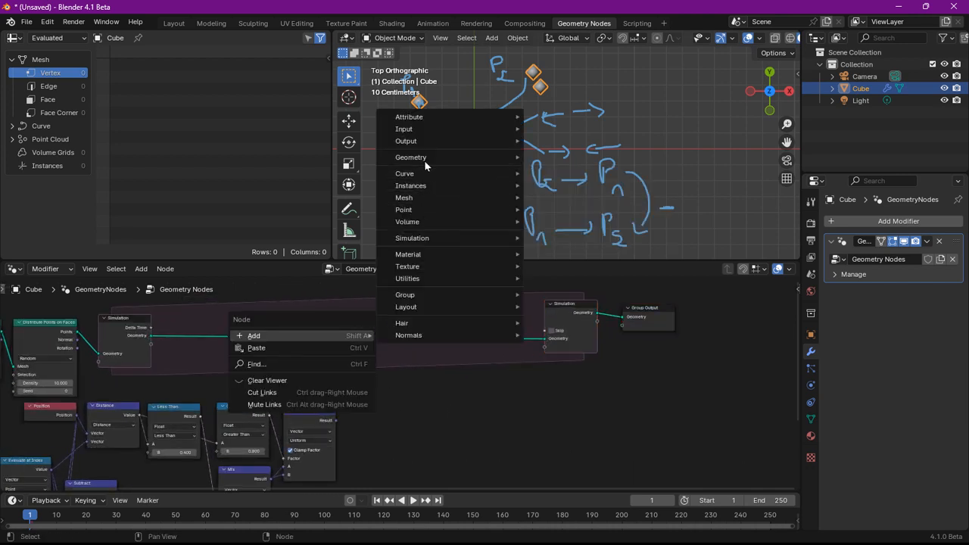
mouse_move(424, 157)
mouse_move(583, 182)
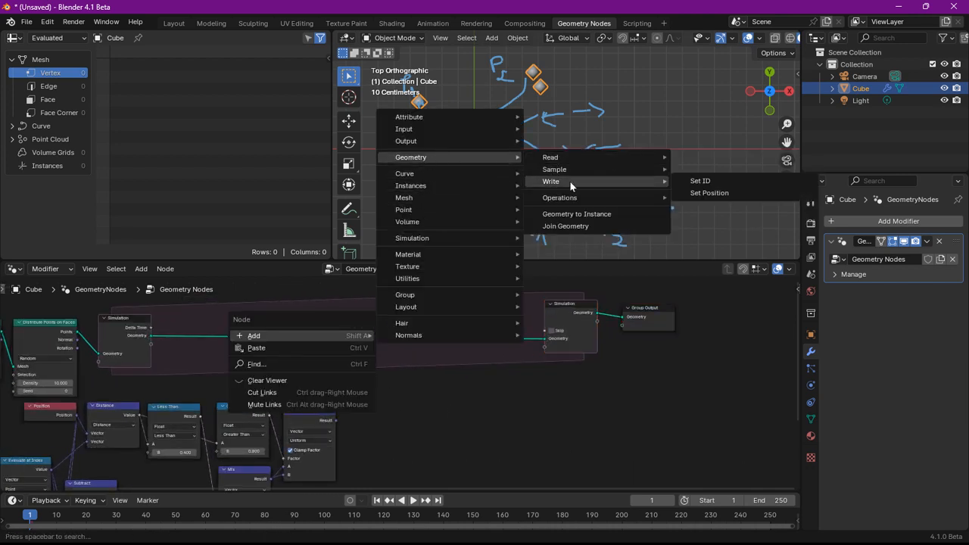
left_click(691, 193)
left_click(395, 409)
scroll(395, 410, "up", 2)
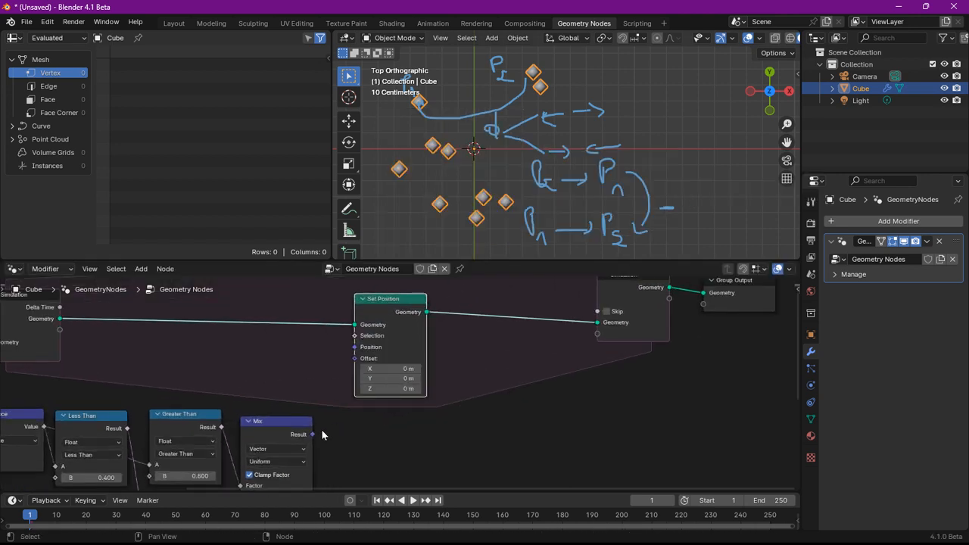
left_click_drag(313, 435, 355, 358)
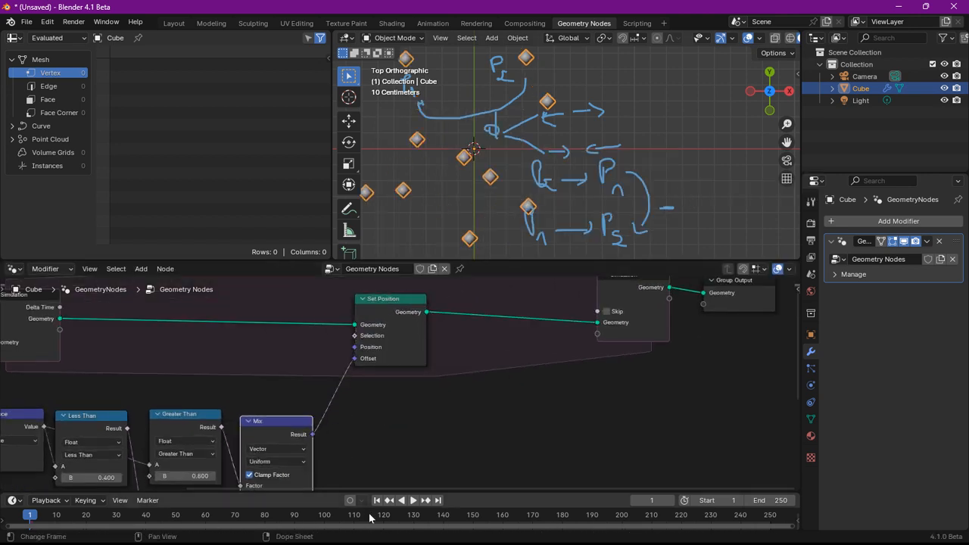
Play the simulation several times to check how the points move, and return to the first frame
scroll(474, 199, "down", 4)
key("space")
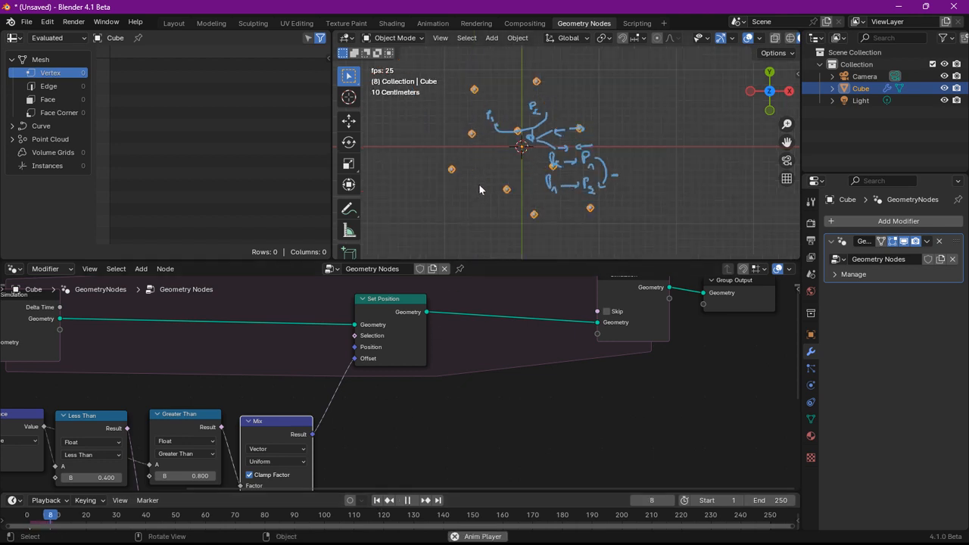
key("Escape")
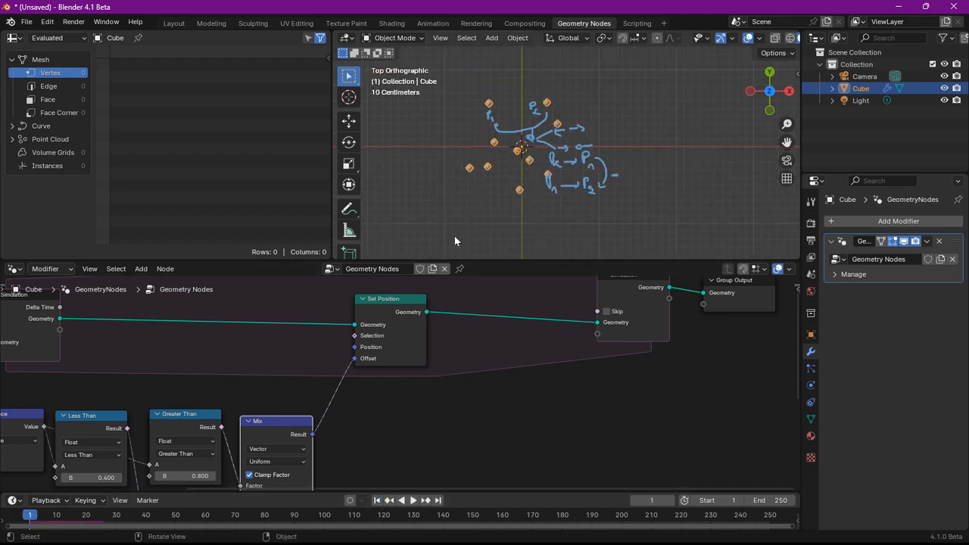
key("space")
key("space")
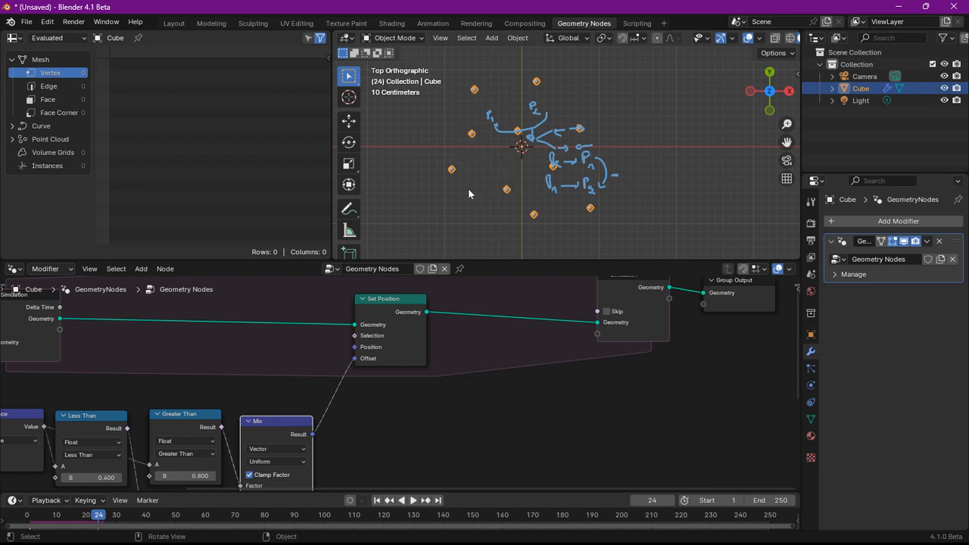
key("space")
key("space")
left_click(376, 500)
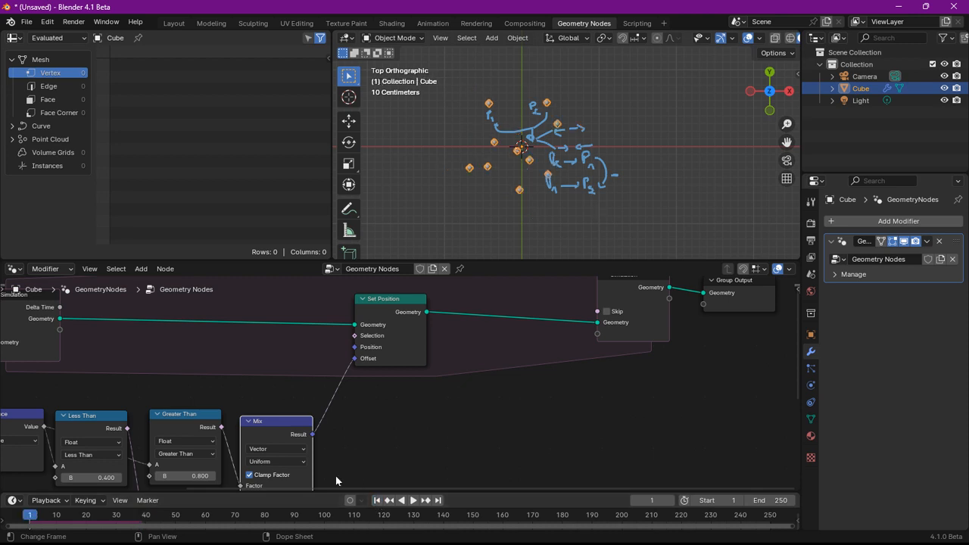
Move both Subtract nodes right so they sit just beside the lower Mix node
scroll(290, 444, "down", 4)
middle_click_drag(289, 443, 416, 372)
scroll(386, 403, "up", 3)
scroll(348, 433, "down", 4)
middle_click_drag(347, 432, 417, 374)
scroll(355, 428, "up", 1)
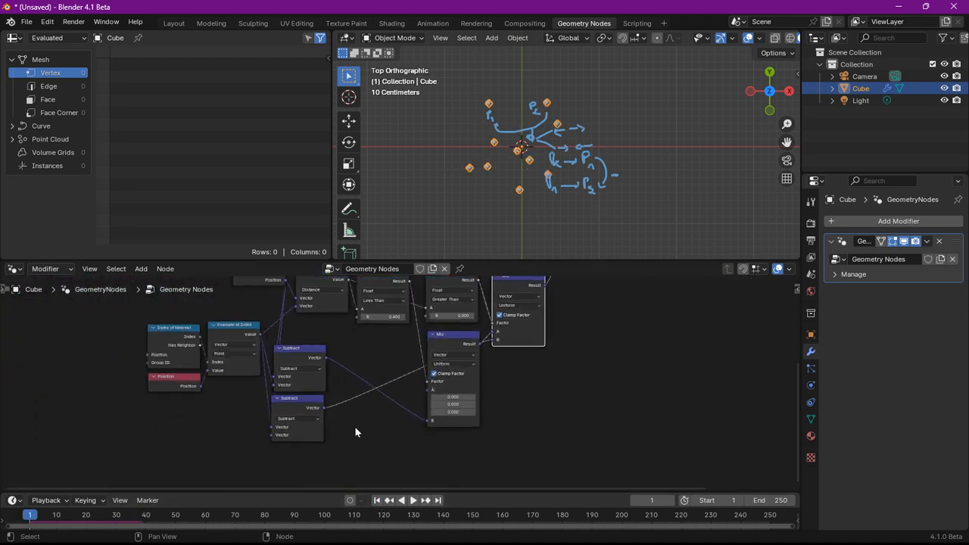
scroll(355, 430, "up", 2)
left_click_drag(340, 447, 277, 350)
key("g")
left_click(369, 333)
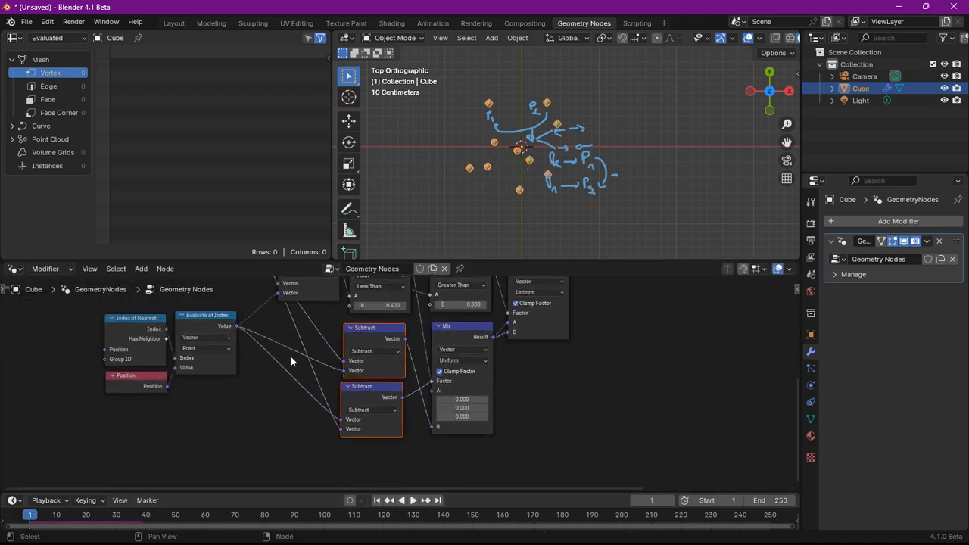
Move the Index of Nearest, lower Position and Evaluate at Index nodes down, and line Index of Nearest up with Position
left_click_drag(246, 399, 148, 356)
key("g")
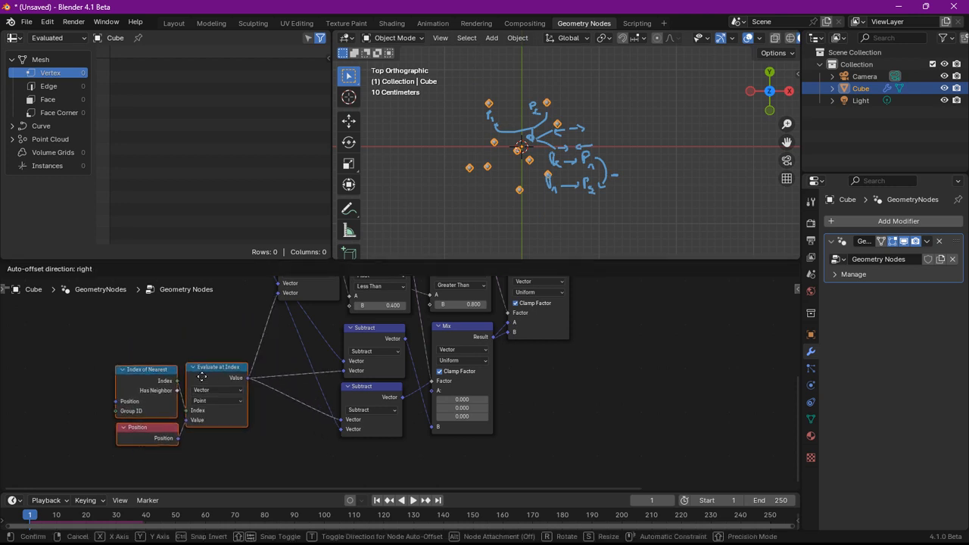
left_click(198, 376)
middle_click_drag(291, 386, 406, 343)
scroll(392, 357, "up", 5)
mouse_move(207, 347)
left_mouse_down()
mouse_move(216, 347)
mouse_move(191, 346)
mouse_move(213, 346)
mouse_move(203, 345)
left_mouse_up()
left_click(204, 345)
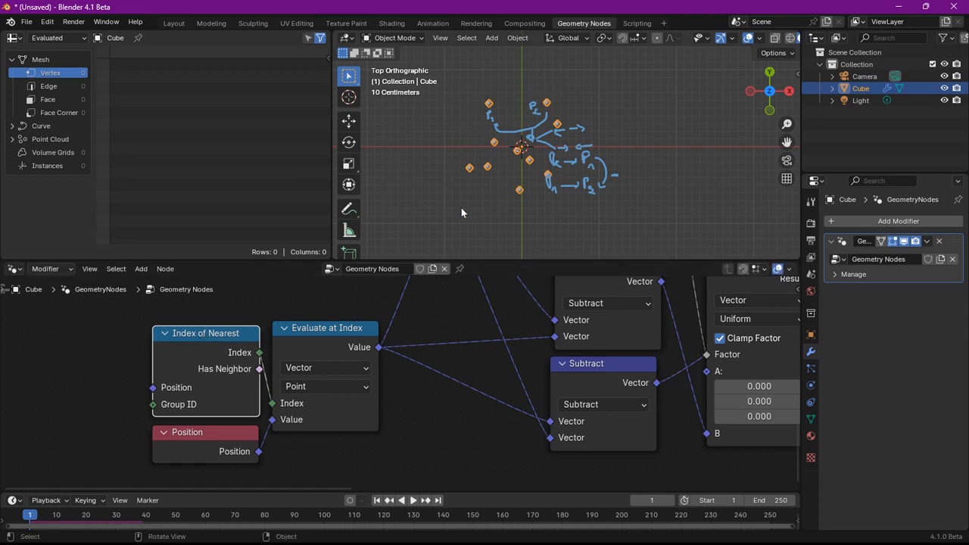
Raise the Density of Distribute Points on Faces to 28.7
scroll(403, 348, "down", 3)
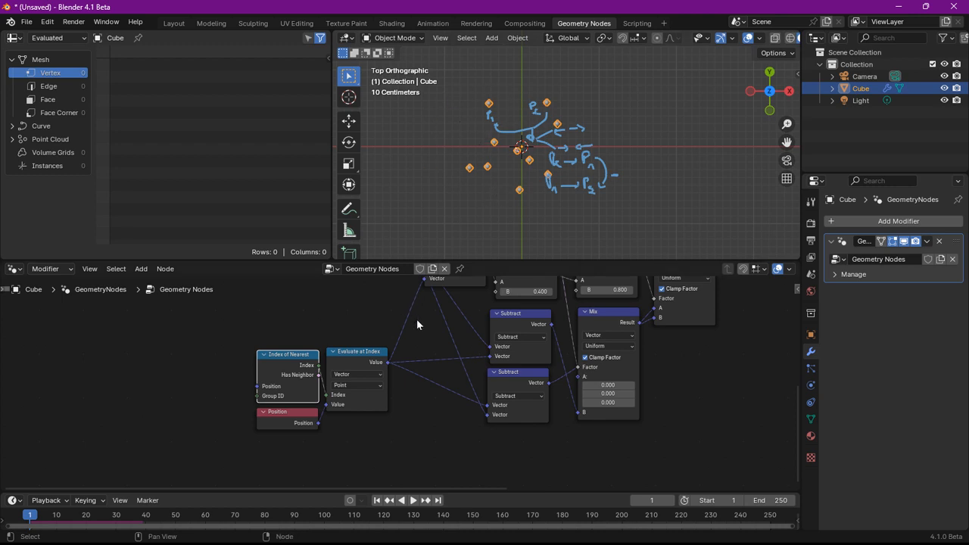
scroll(455, 353, "down", 3)
scroll(384, 410, "up", 3)
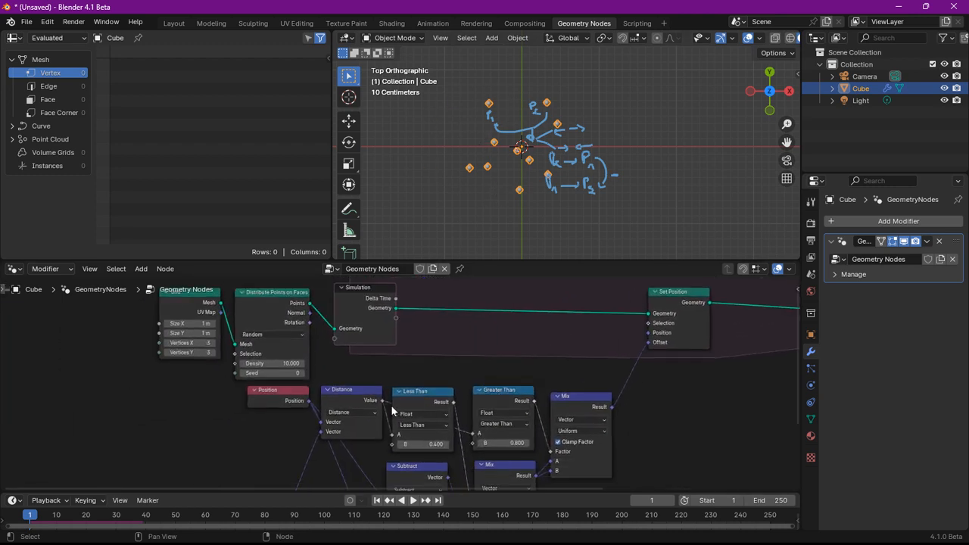
scroll(390, 405, "up", 3)
middle_click_drag(235, 413, 294, 431)
scroll(295, 430, "up", 3)
left_click_drag(302, 364, 443, 364)
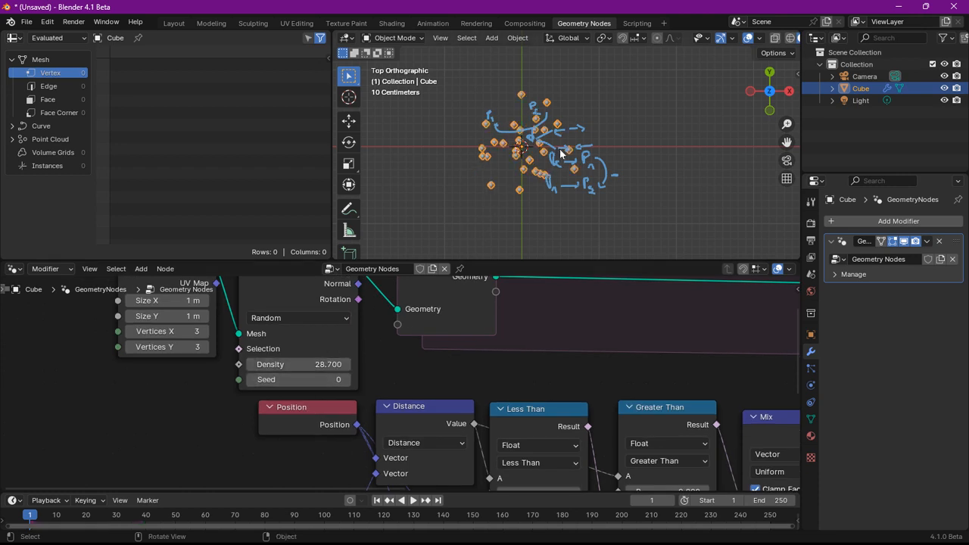
Erase the annotation sketches from the viewport and raise the point Density to 51.5
mouse_move(558, 135)
right_mouse_down()
mouse_move(530, 139)
mouse_move(560, 176)
right_mouse_up()
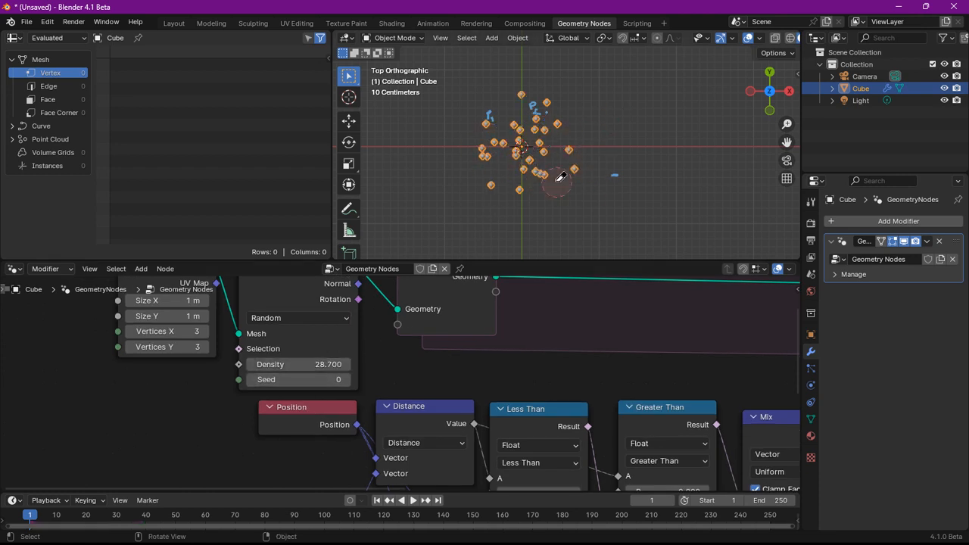
scroll(544, 176, "up", 2)
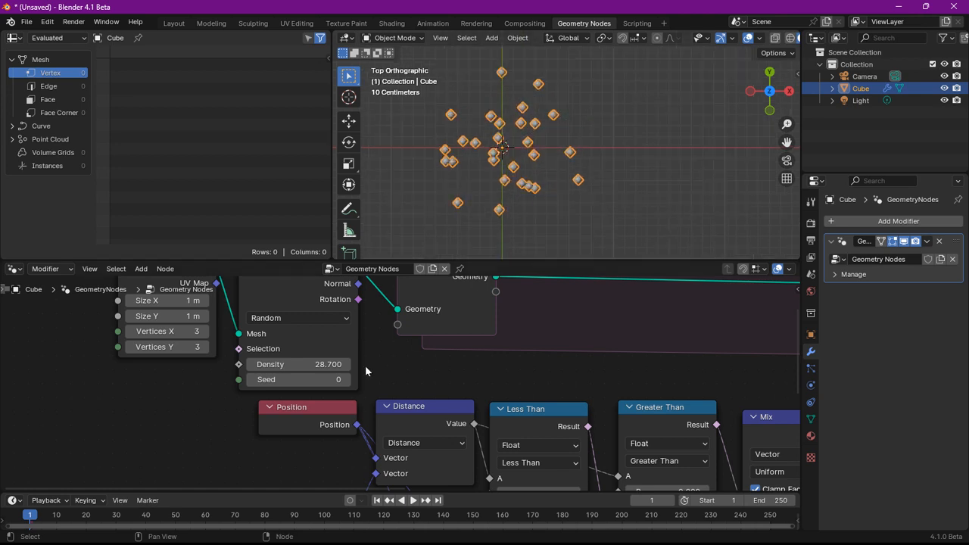
left_click_drag(307, 365, 417, 365)
Play the simulation with the denser points, restarting it once from the first frame, and stop it
key("space")
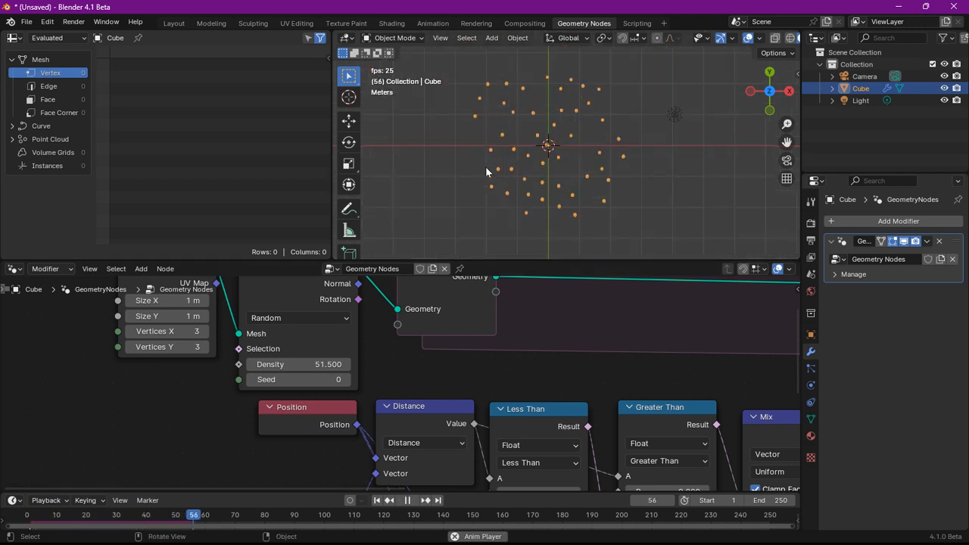
left_click(377, 501)
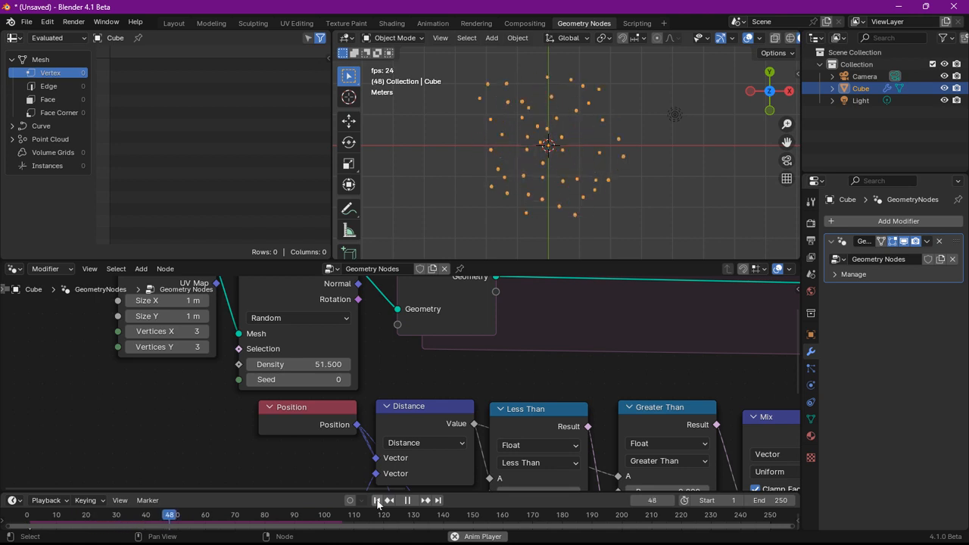
key("space")
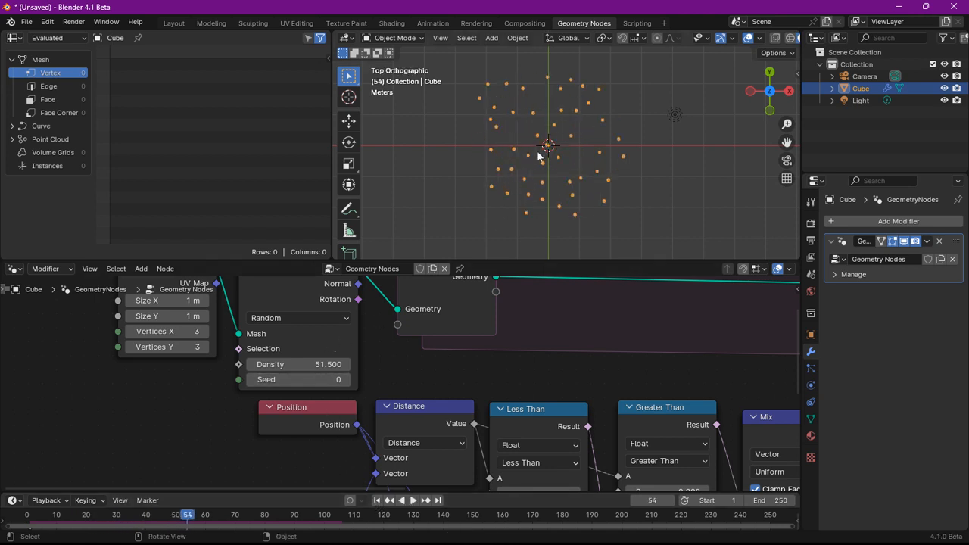
Switch the point distribution method to Poisson Disk and move the Position node below it down out of the way
left_click(283, 318)
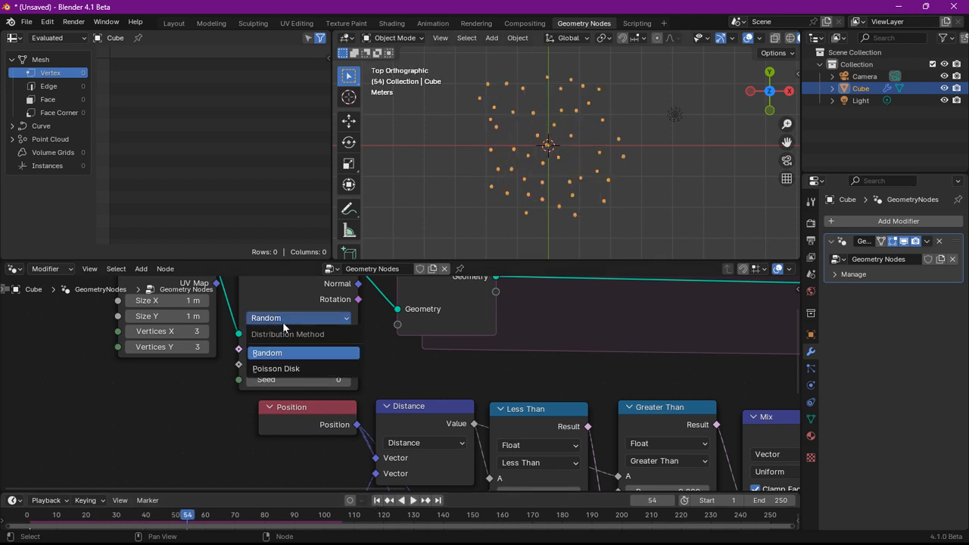
left_click(281, 368)
left_click_drag(307, 416, 300, 460)
scroll(295, 437, "up", 2)
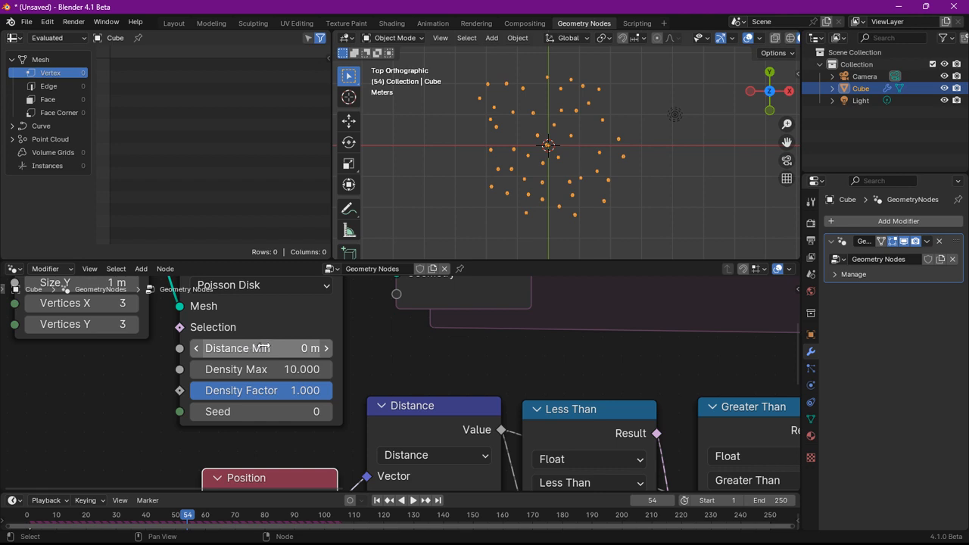
Raise the Poisson distribution's Distance Min to 4.95 m and return to the first frame
left_click_drag(265, 347, 366, 476)
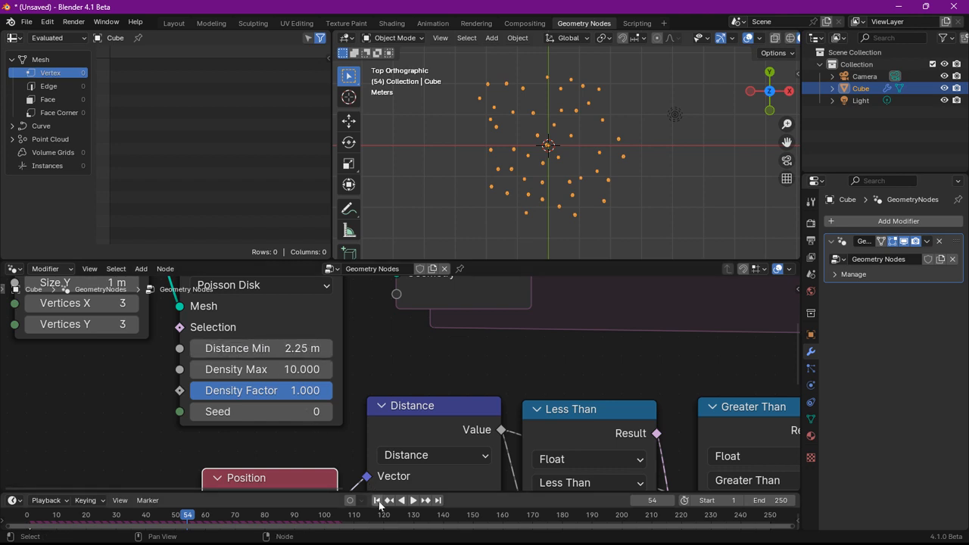
left_click(377, 501)
left_click_drag(284, 349, 227, 348)
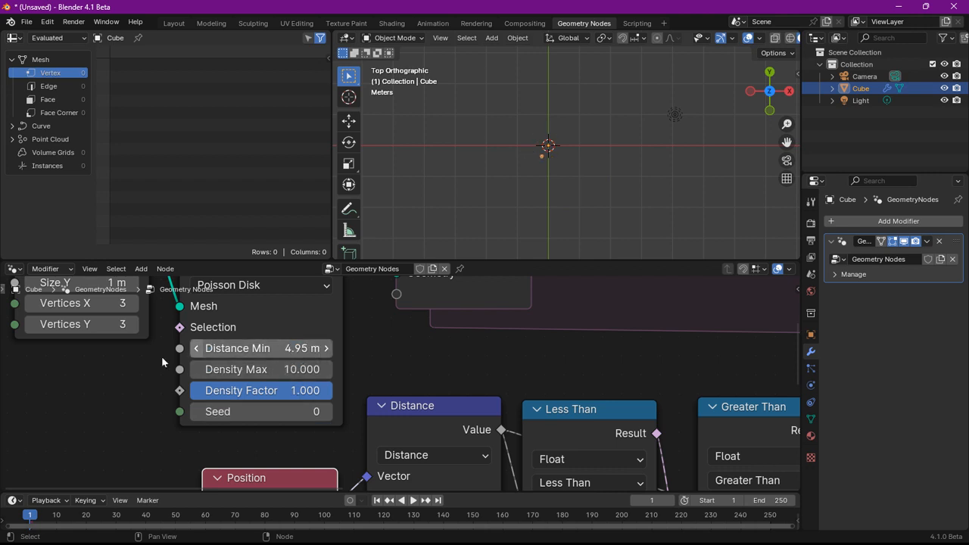
Enlarge the Grid to 8.6 m in both Size X and Size Y
scroll(117, 335, "down", 1)
middle_click_drag(116, 333, 133, 384)
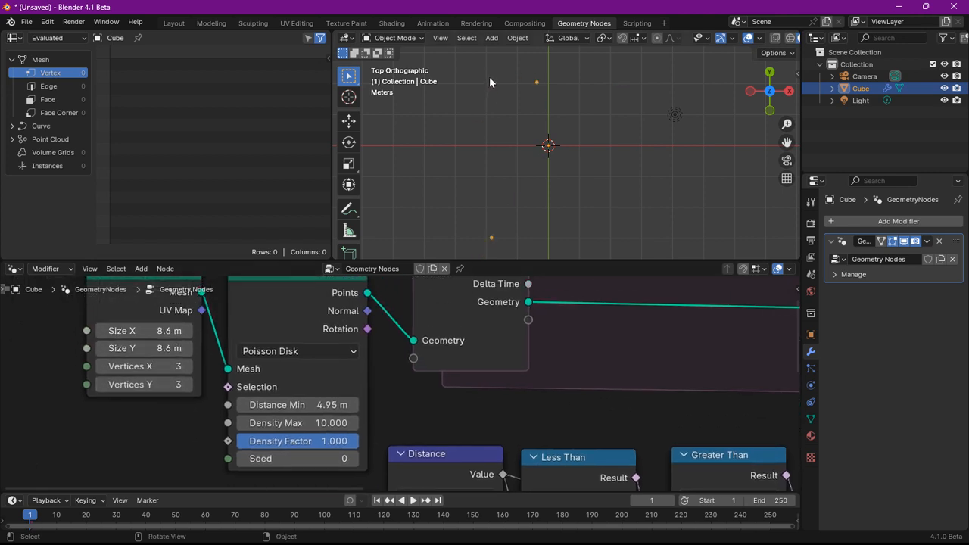
scroll(500, 99, "down", 4)
Set the Poisson distribution's Density Max to 61.8 and its Distance Min to 1 m
mouse_move(315, 404)
left_mouse_down()
mouse_move(345, 404)
mouse_move(322, 405)
mouse_move(346, 422)
mouse_move(299, 404)
left_mouse_up()
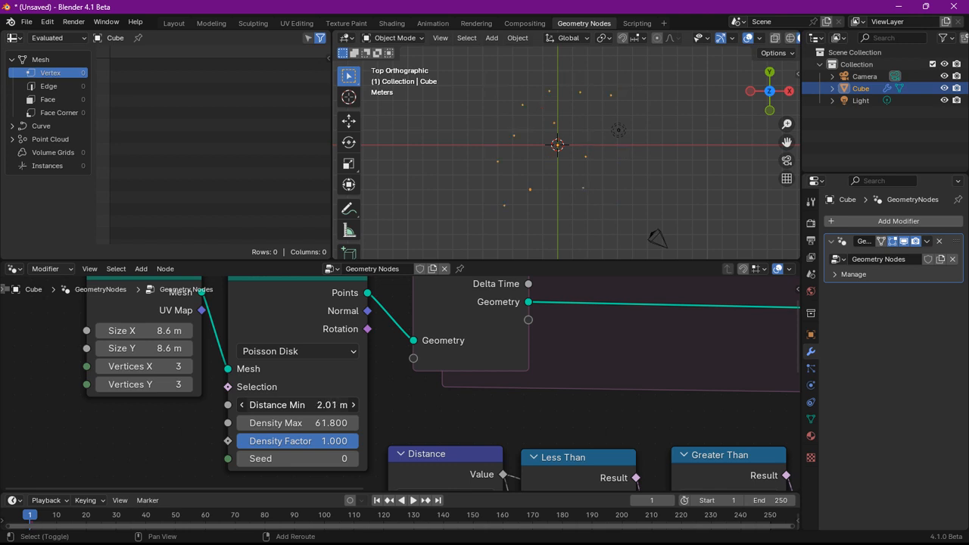
left_click(322, 405)
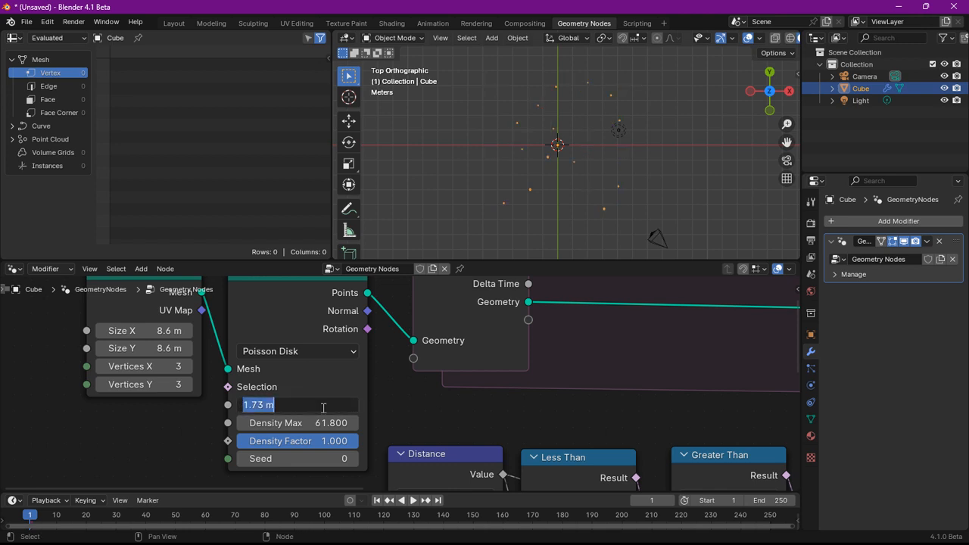
type("1")
key("Return")
Examine the threshold and Mix nodes, and play the simulation to check how the widely spaced points move
scroll(414, 426, "down", 2)
scroll(413, 400, "down", 1)
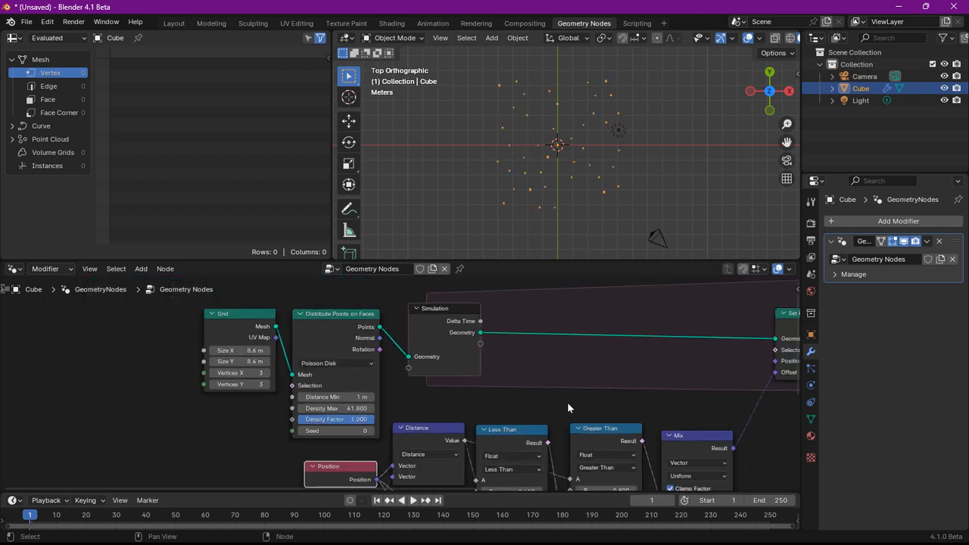
middle_click_drag(567, 402, 373, 365)
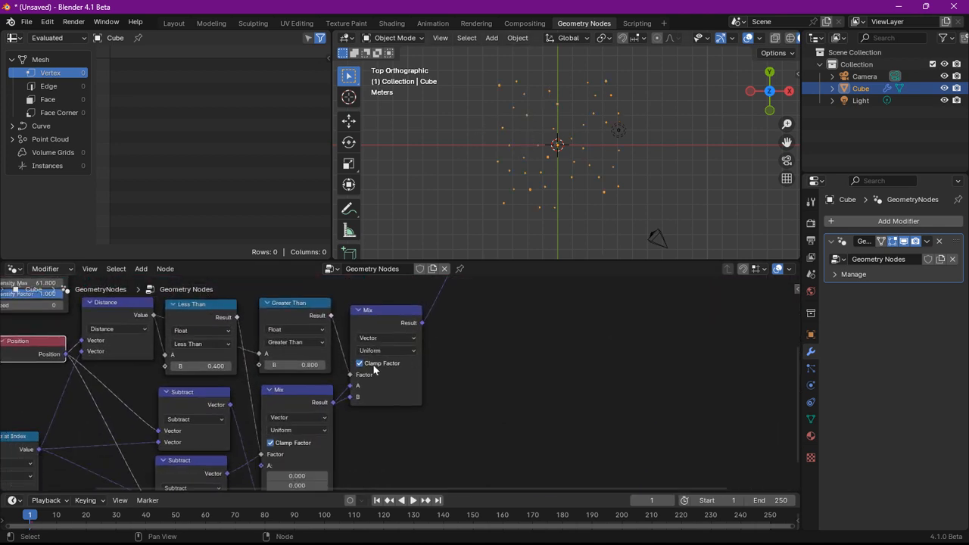
scroll(373, 365, "up", 2)
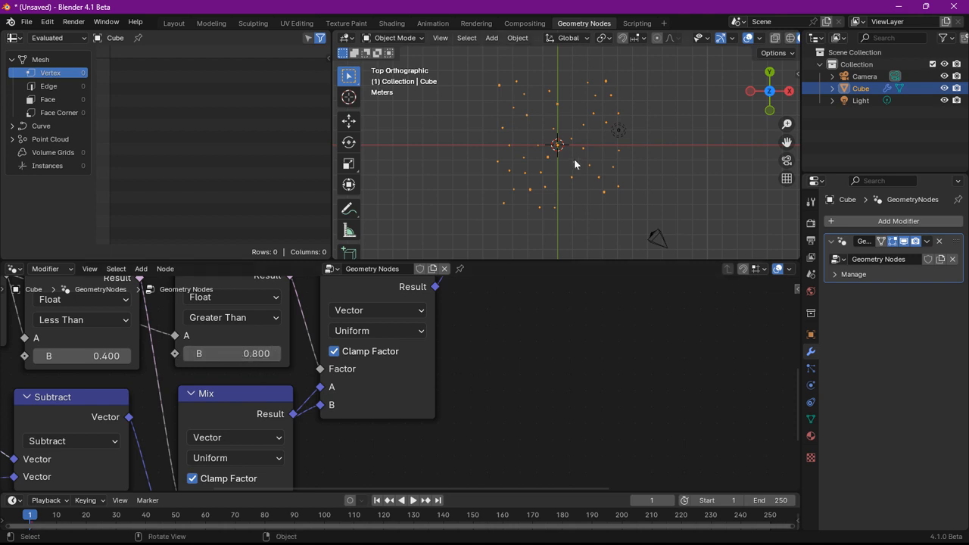
key("space")
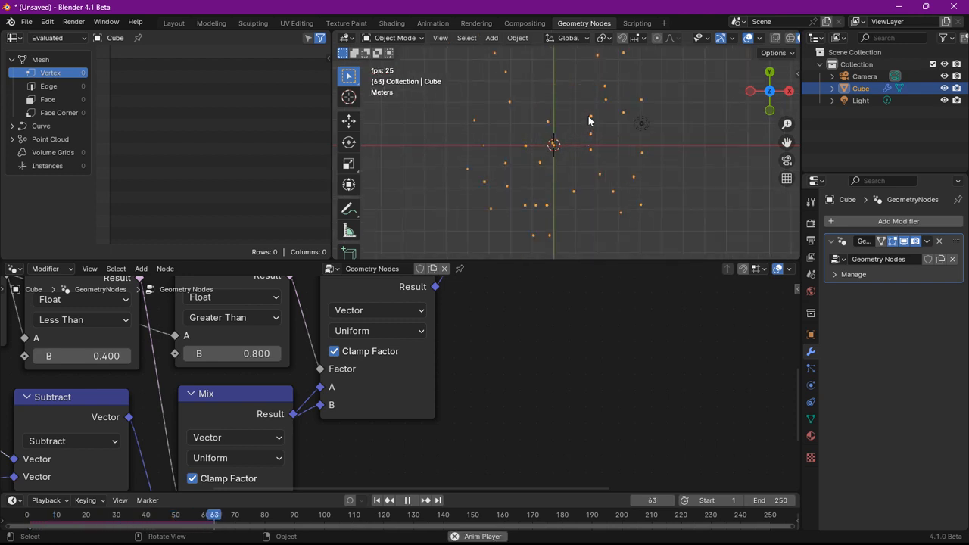
key("space")
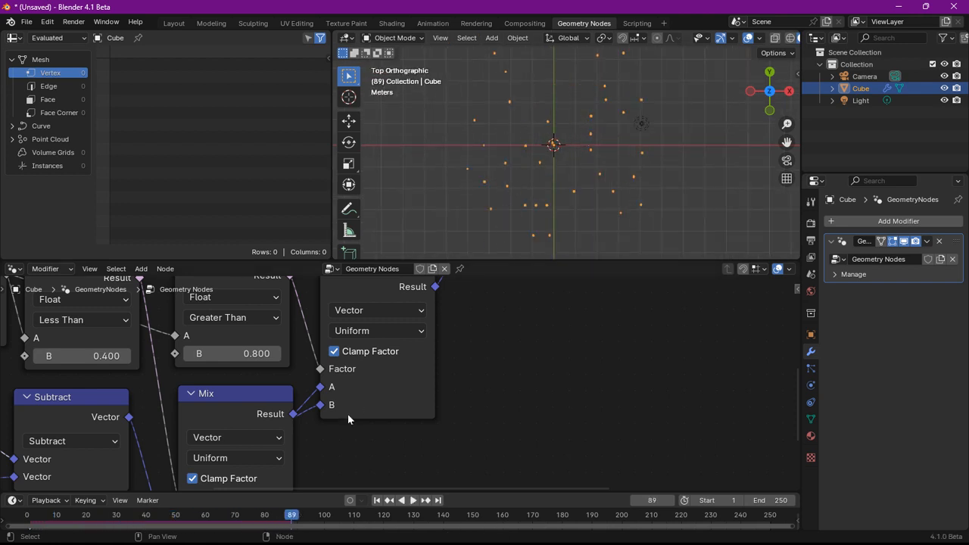
Play the simulation from the first frame, step back a couple of frames to check the point movement, and rewind
left_click(377, 500)
key("space")
key("space")
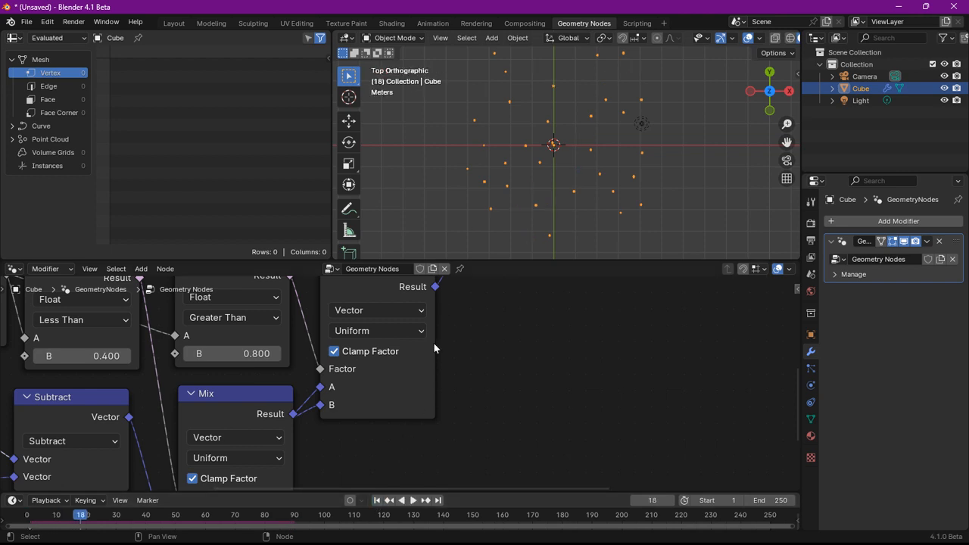
key("Left")
key("Left")
left_click(378, 499)
Set the Poisson distribution's Distance Min to 1.7 m, play the simulation briefly and return to the first frame
scroll(152, 373, "down", 2)
middle_click_drag(72, 387, 248, 399)
scroll(241, 397, "up", 1)
middle_click_drag(201, 371, 214, 455)
scroll(215, 453, "up", 3)
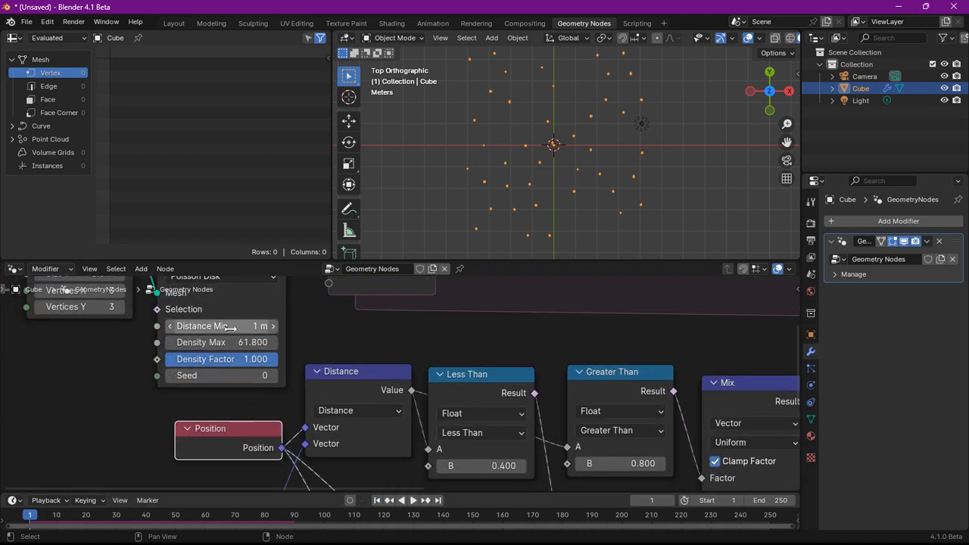
left_click_drag(227, 328, 243, 329)
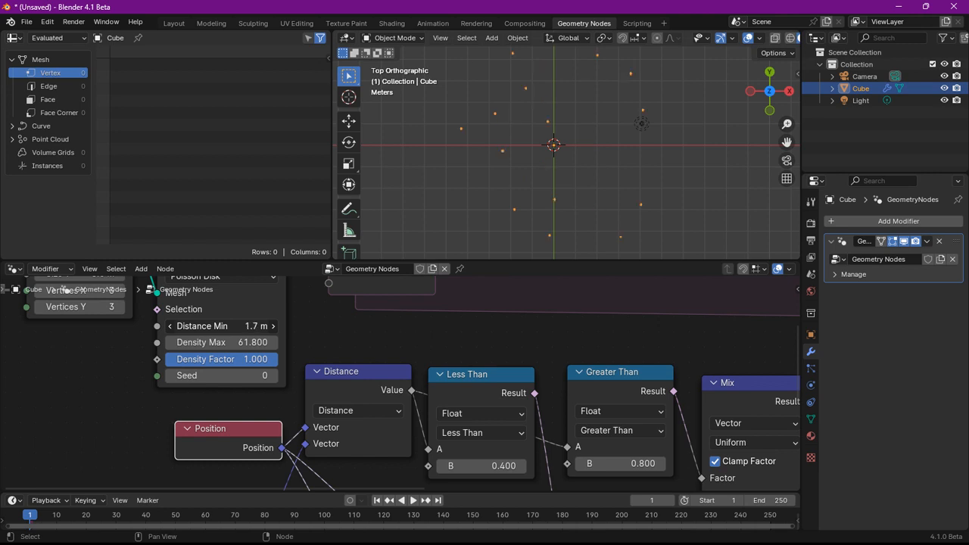
key("space")
key("space")
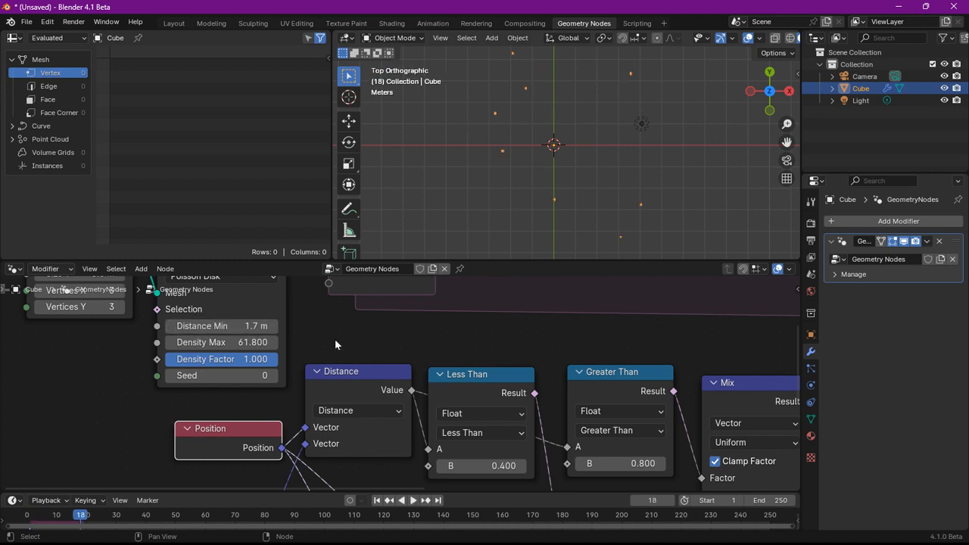
left_click(377, 501)
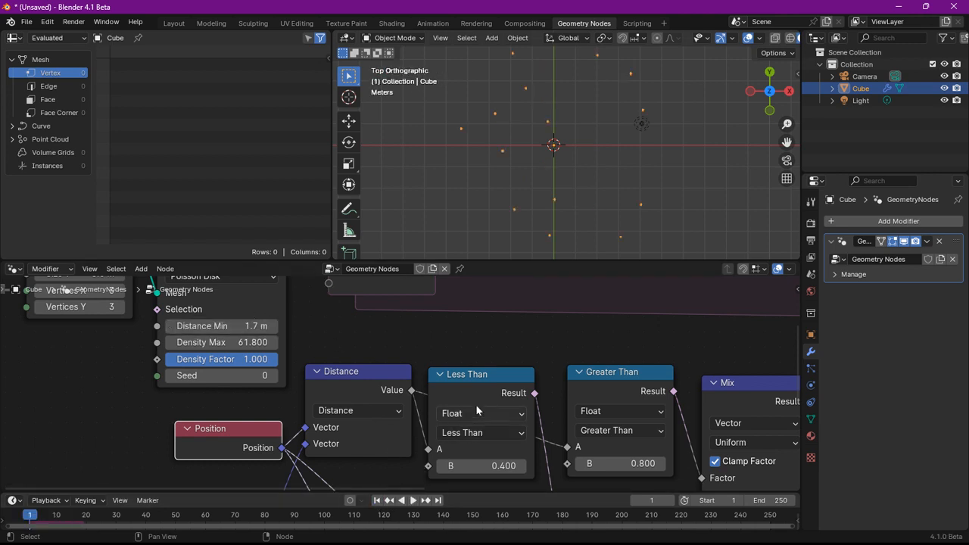
Shift the Set Position, simulation output and Group Output nodes away from the Mix nodes to make room
scroll(490, 392, "down", 6)
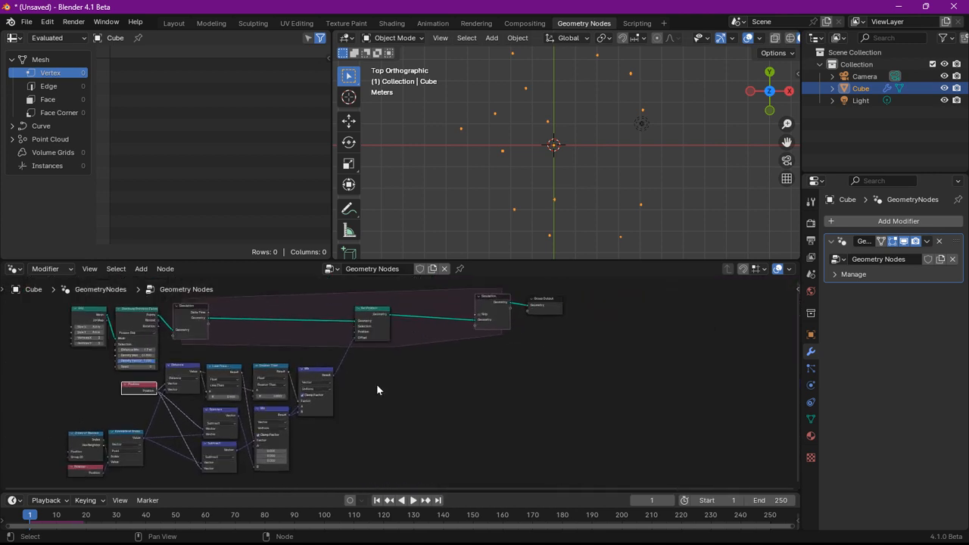
scroll(376, 390, "up", 5)
left_click_drag(357, 346, 475, 348)
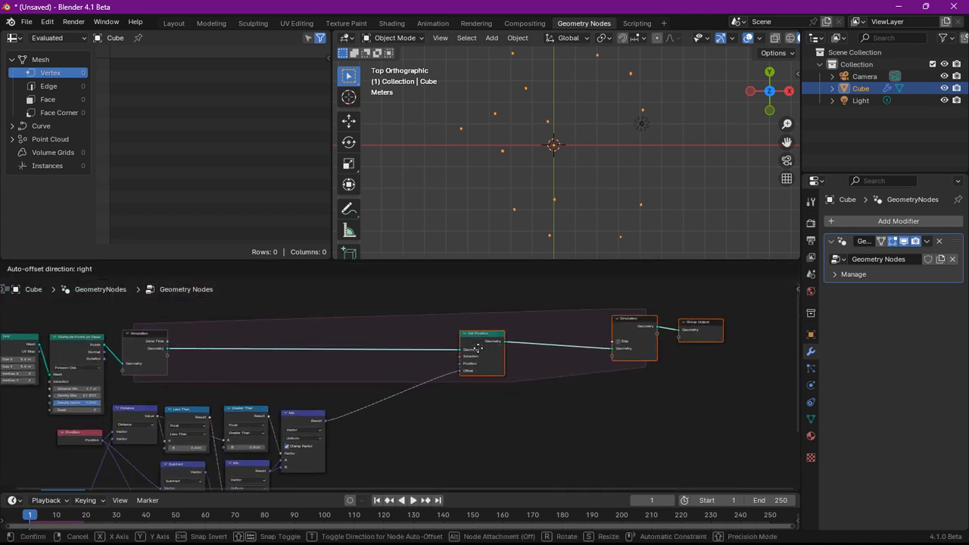
Add a Vector Math node fed by the final Mix node's Result and set its operation to Divide
scroll(353, 363, "up", 5)
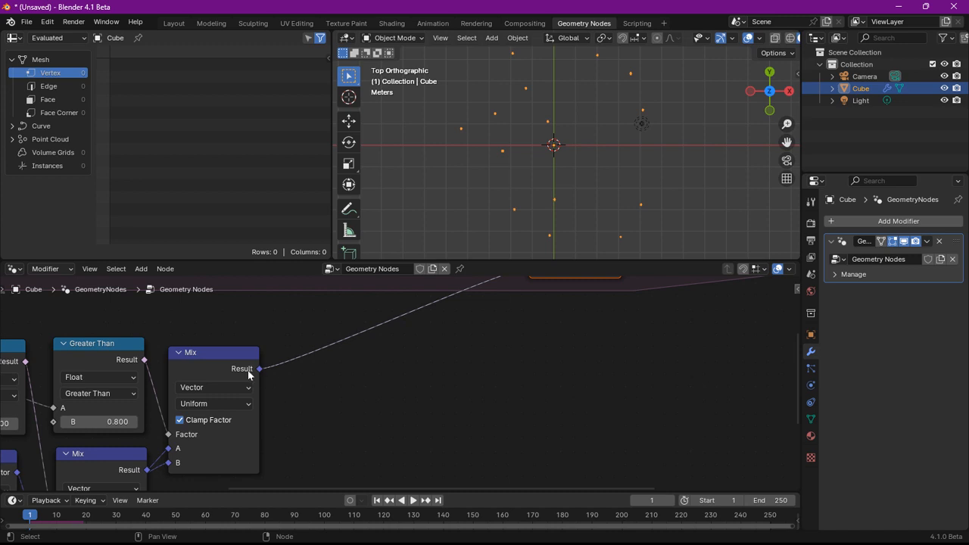
left_click_drag(249, 375, 287, 346)
type("add")
key("Return")
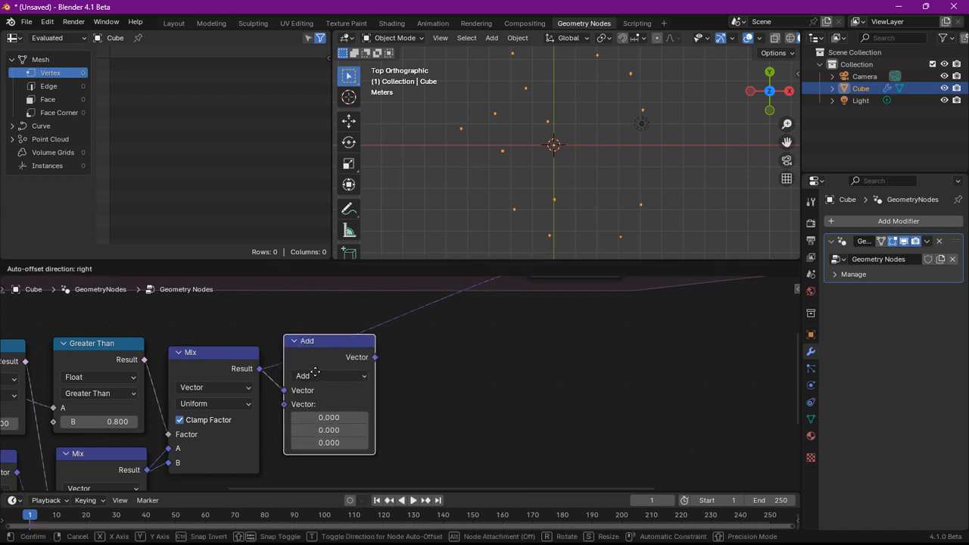
left_click(302, 366)
left_click(306, 368)
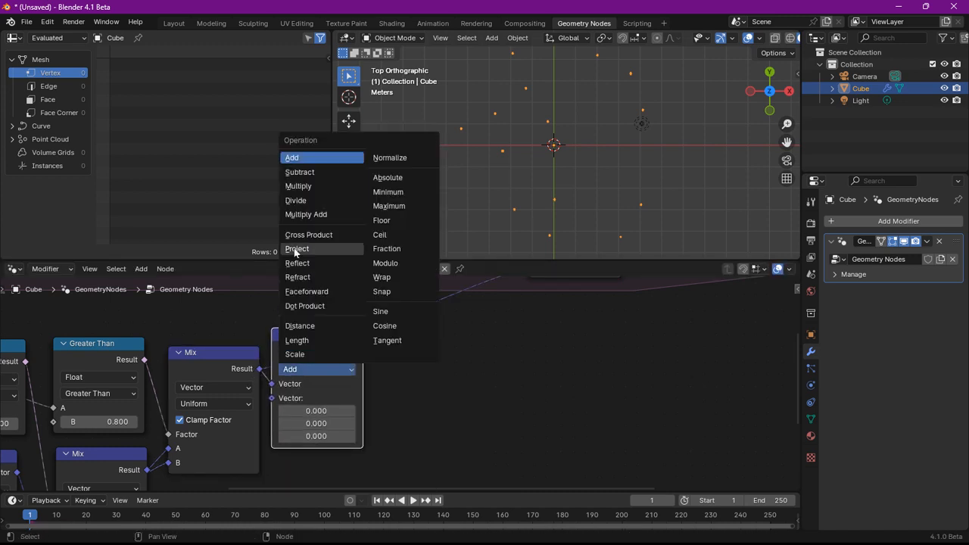
left_click(303, 202)
Set all three divisor components to 38.5 and connect the Divide node's output to Set Position's Offset
left_click_drag(318, 411, 438, 437)
scroll(369, 342, "down", 2)
middle_click_drag(369, 342, 374, 396)
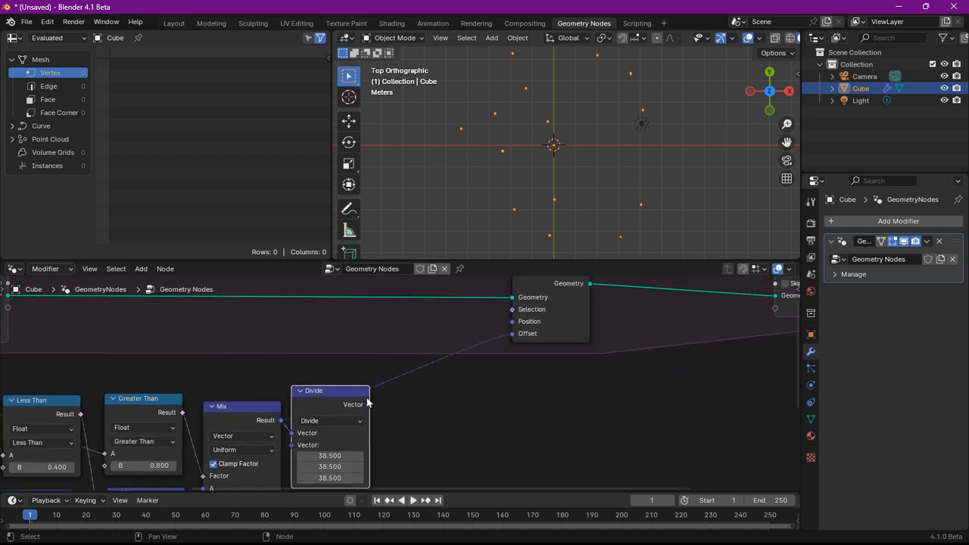
left_click_drag(369, 403, 510, 333)
Raise all three Divide components to 48.9 and play the simulation from the first frame to check the slower movement
scroll(409, 371, "down", 4)
middle_click_drag(407, 371, 392, 308)
scroll(391, 311, "up", 3)
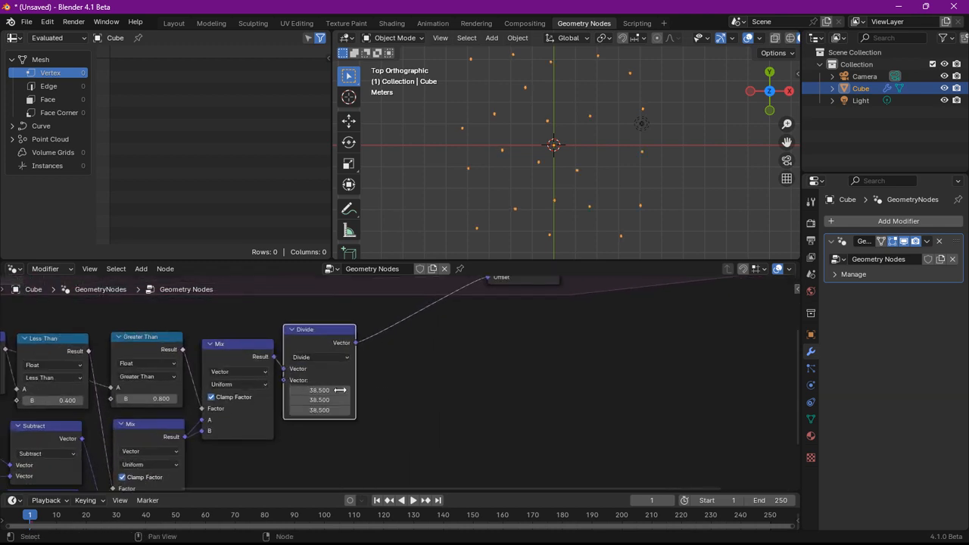
left_click_drag(305, 404, 333, 404)
key("space")
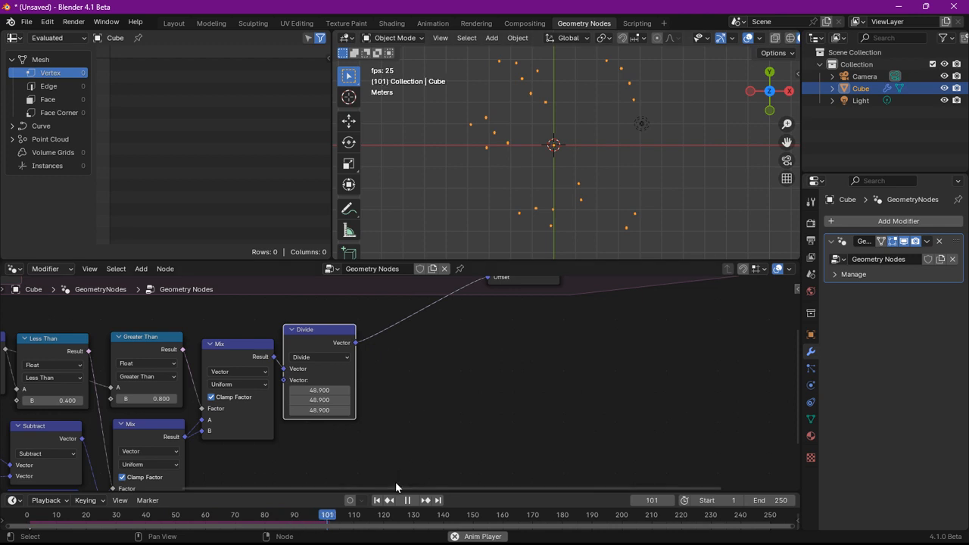
left_click(377, 500)
key("space")
scroll(312, 412, "down", 3)
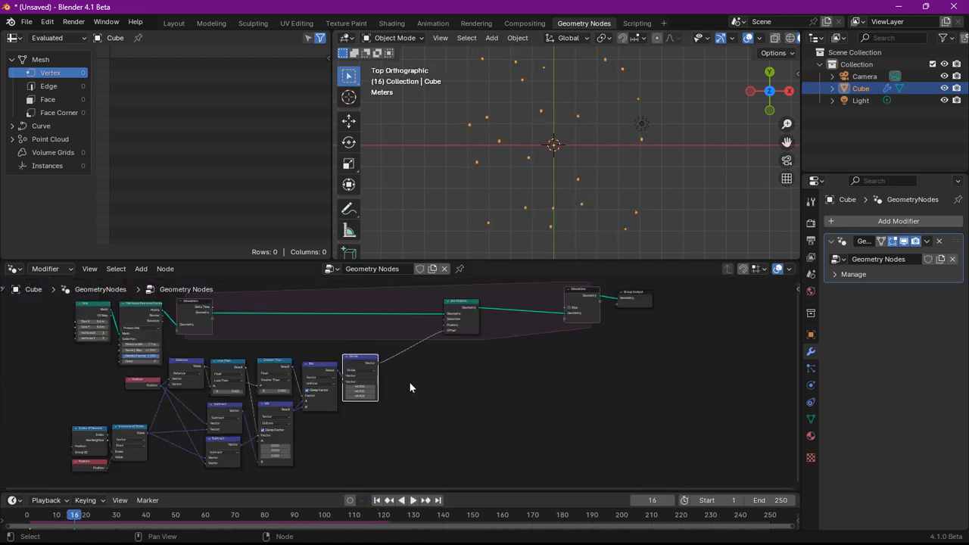
key("space")
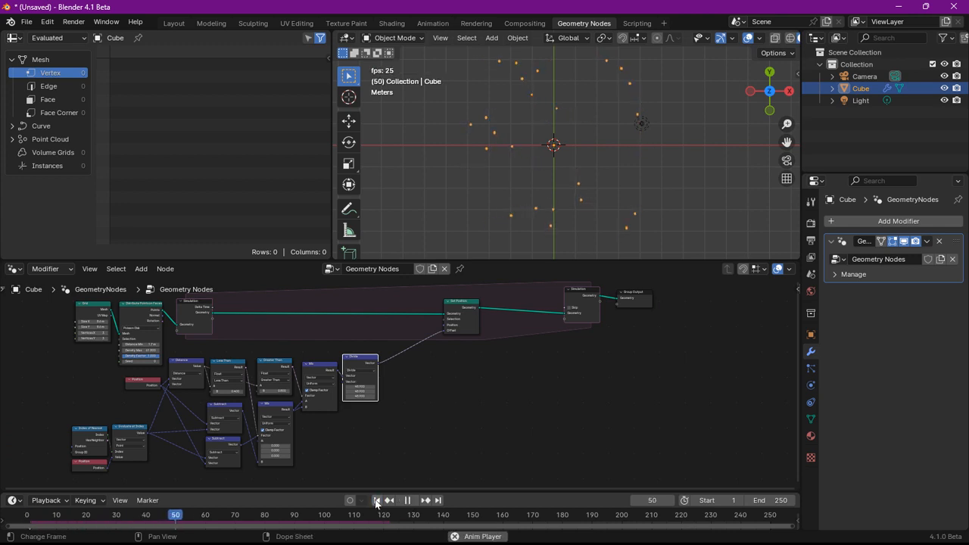
key("space")
Switch the Distribute Points on Faces method to Random and play the simulation from the first frame
middle_click_drag(138, 390, 379, 397)
scroll(379, 397, "up", 4)
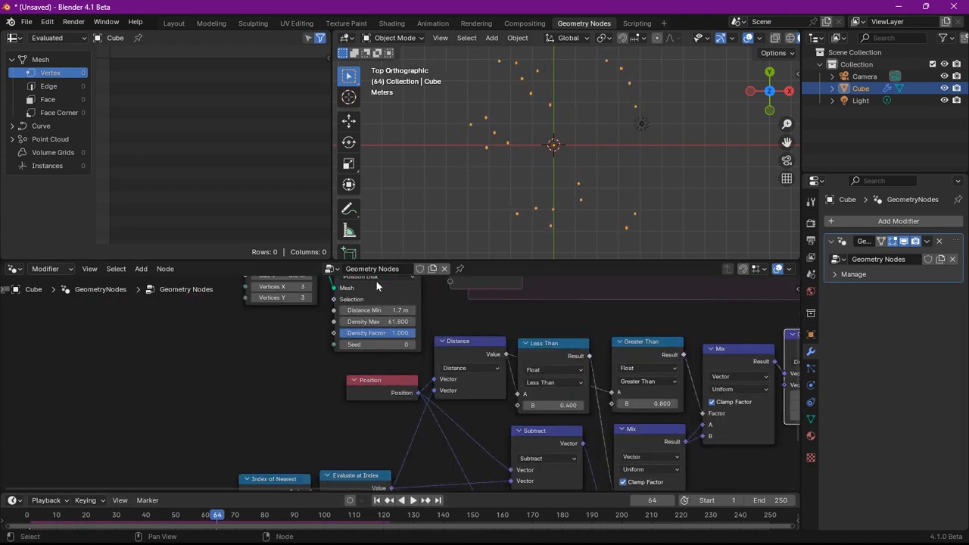
scroll(327, 342, "up", 2)
left_click(328, 334)
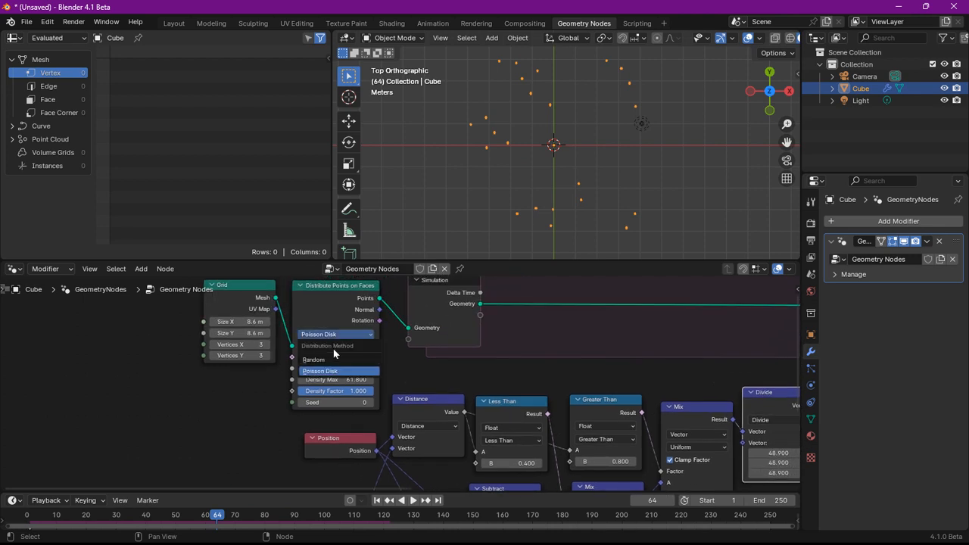
left_click(325, 359)
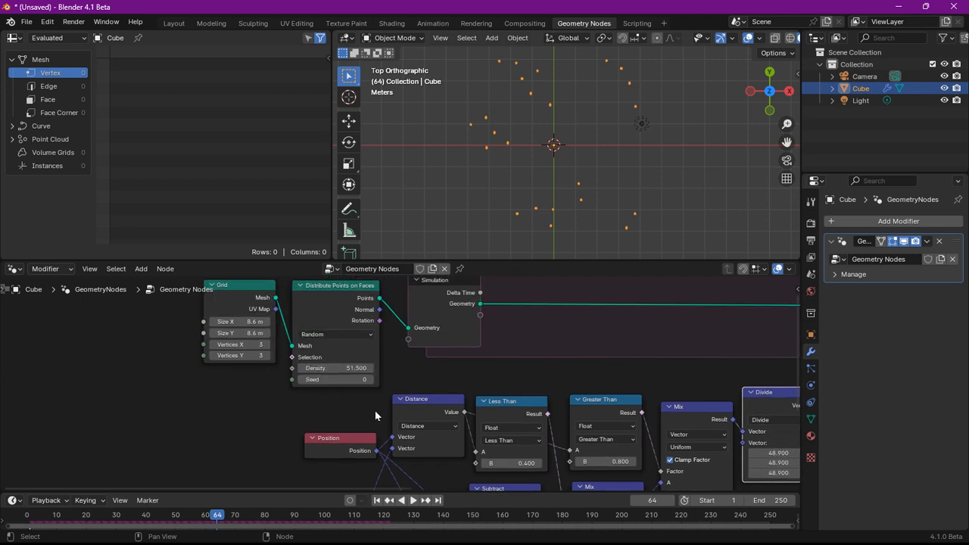
left_click(378, 501)
left_click(413, 501)
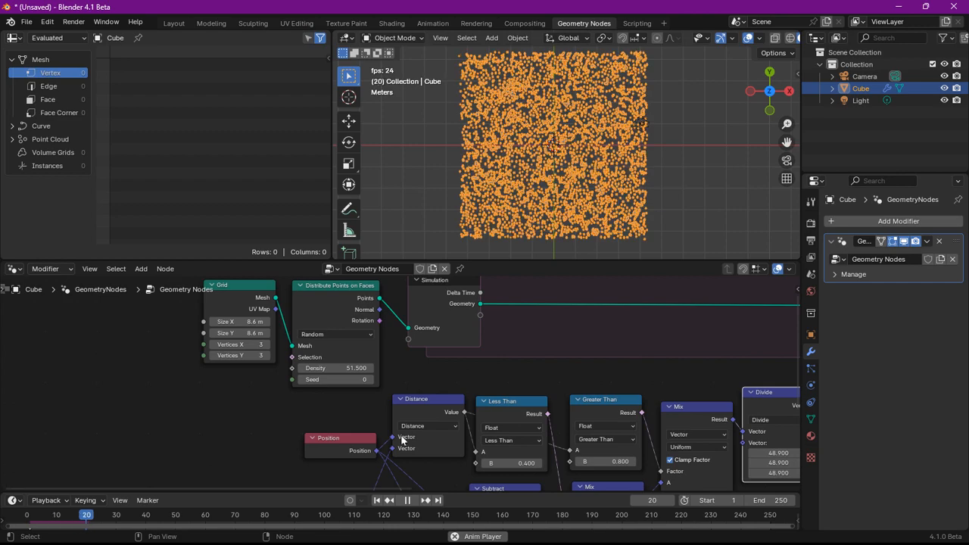
Examine how the dense random points spread apart in the viewport during playback, then stop the animation
scroll(515, 161, "up", 5)
scroll(523, 158, "down", 5)
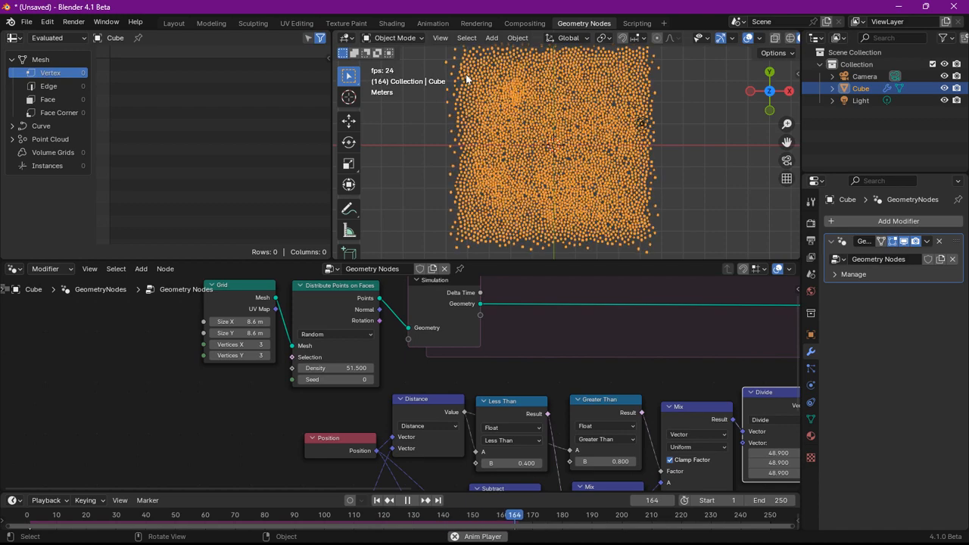
scroll(528, 129, "up", 3)
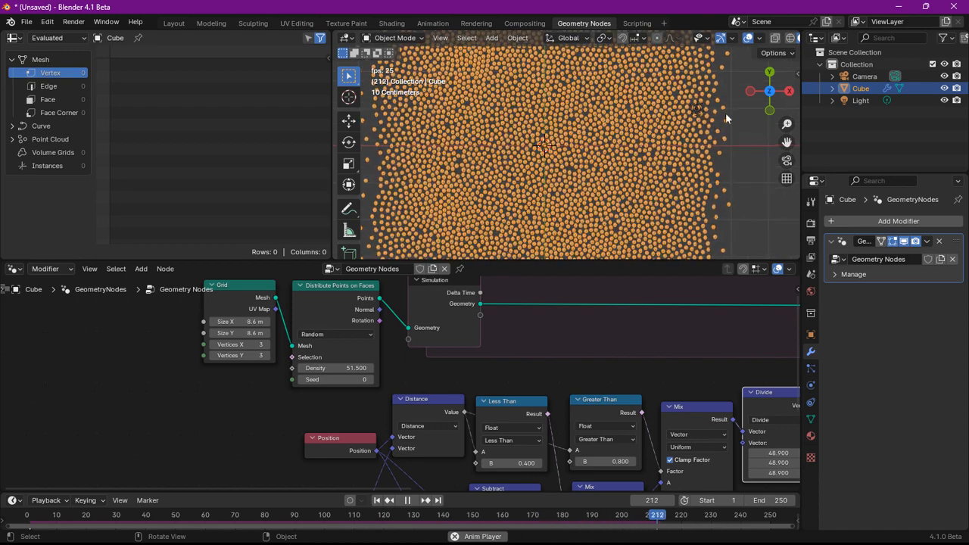
scroll(482, 198, "down", 4)
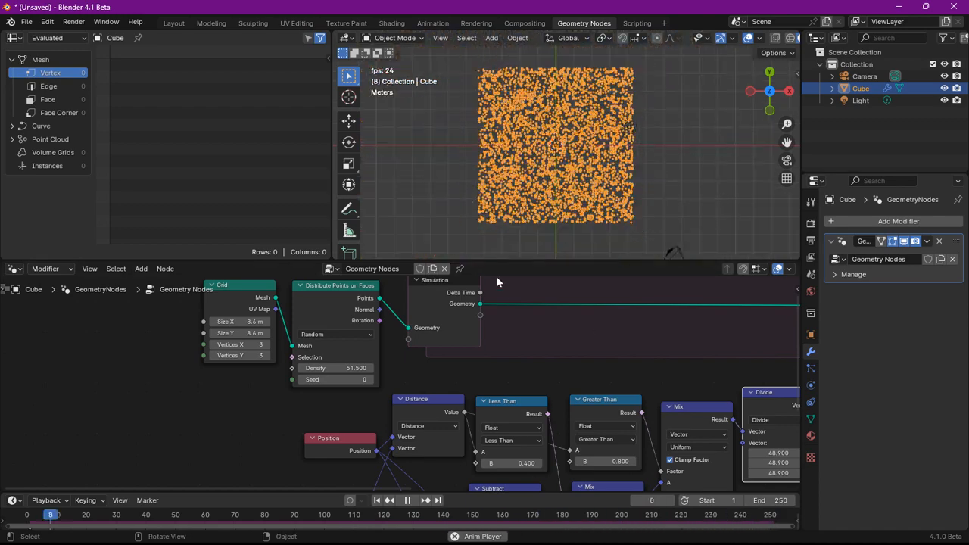
key("space")
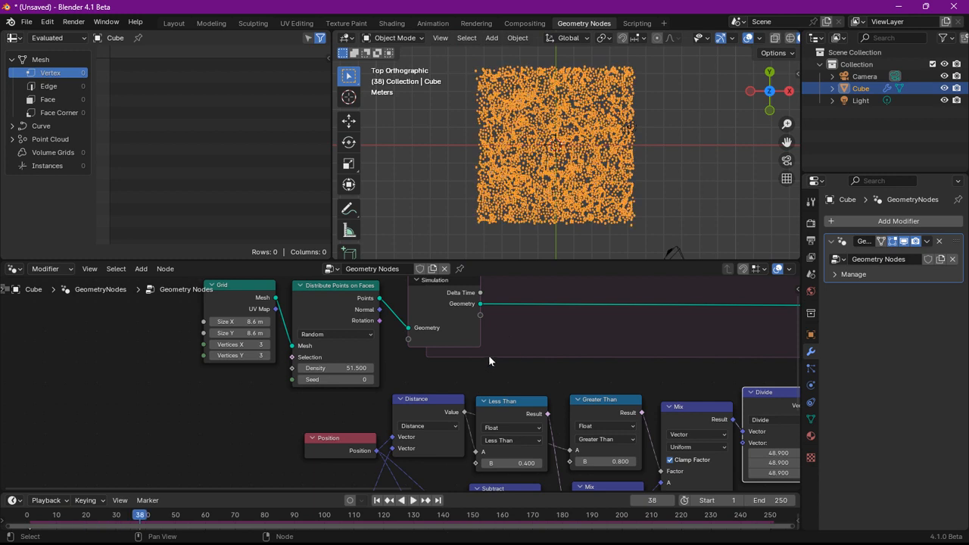
Locate and select the Index of Nearest node to inspect its connection to Evaluate at Index
scroll(489, 362, "down", 6)
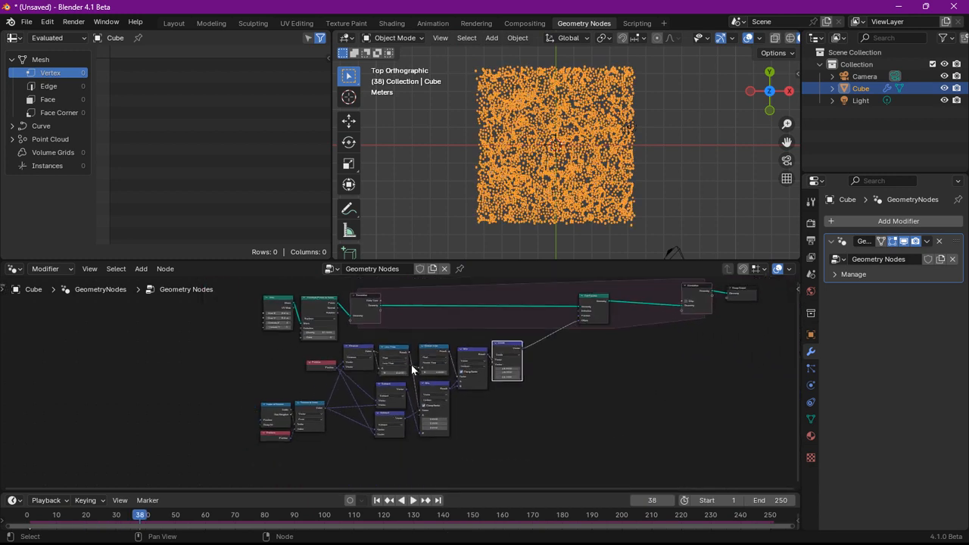
scroll(413, 370, "up", 5)
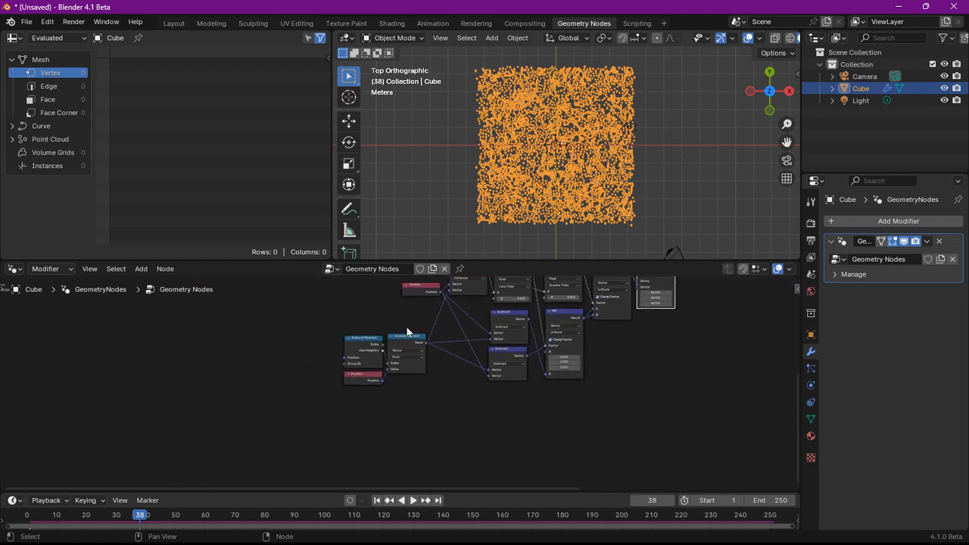
scroll(406, 332, "up", 6)
left_click_drag(320, 382, 272, 366)
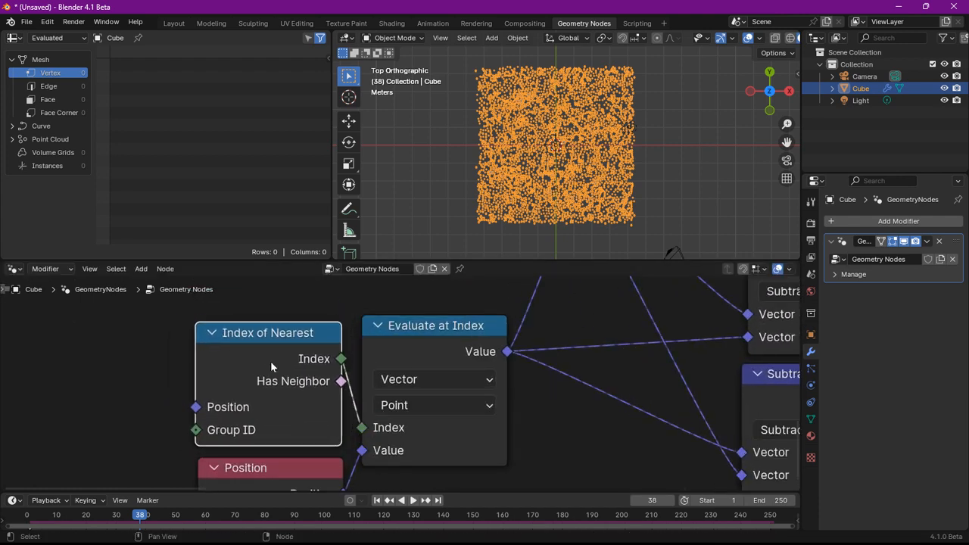